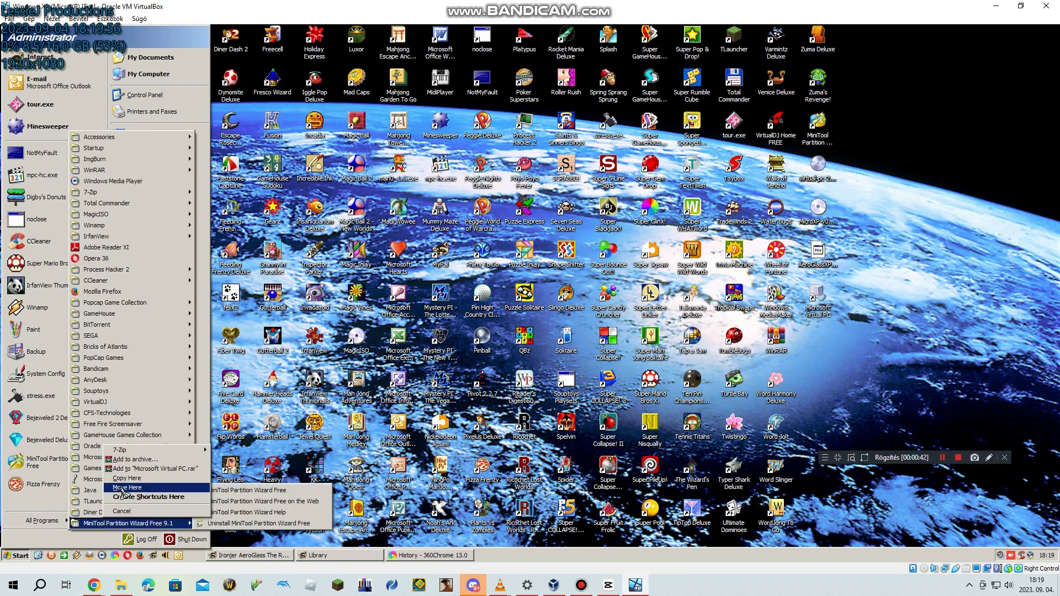
{"action": "left_click", "coordinate": [105, 512]}
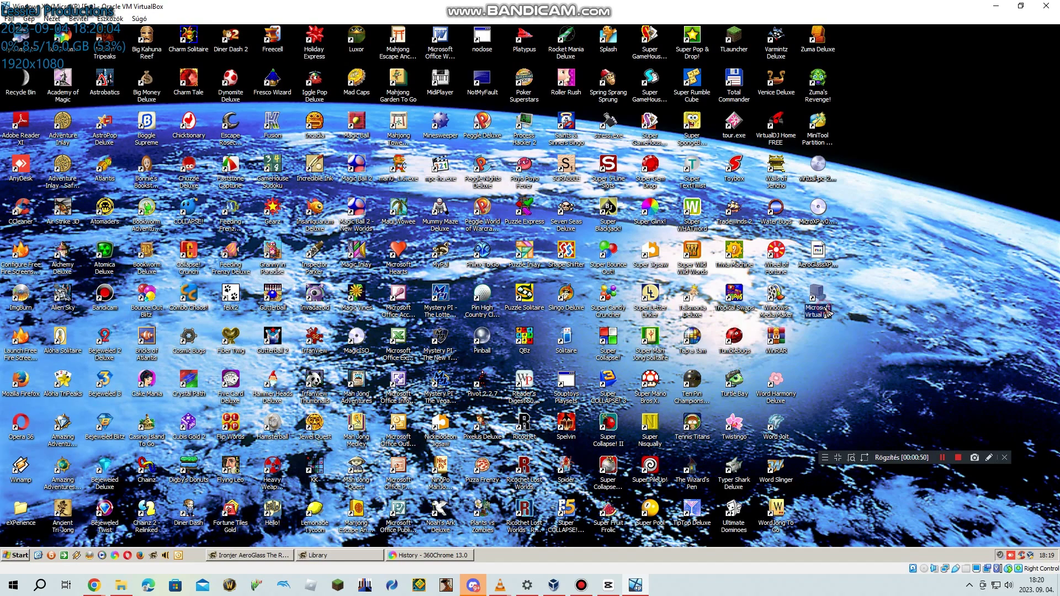
{"action": "left_click", "coordinate": [593, 387]}
{"action": "type", "text": "MicroXP"}
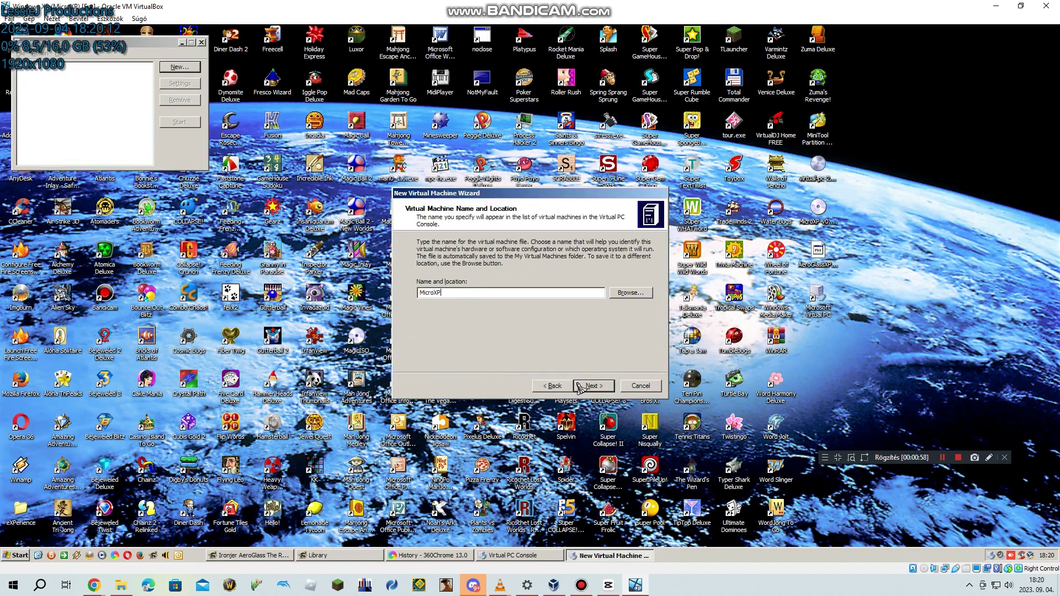
{"action": "left_click", "coordinate": [584, 386]}
{"action": "left_click", "coordinate": [601, 385]}
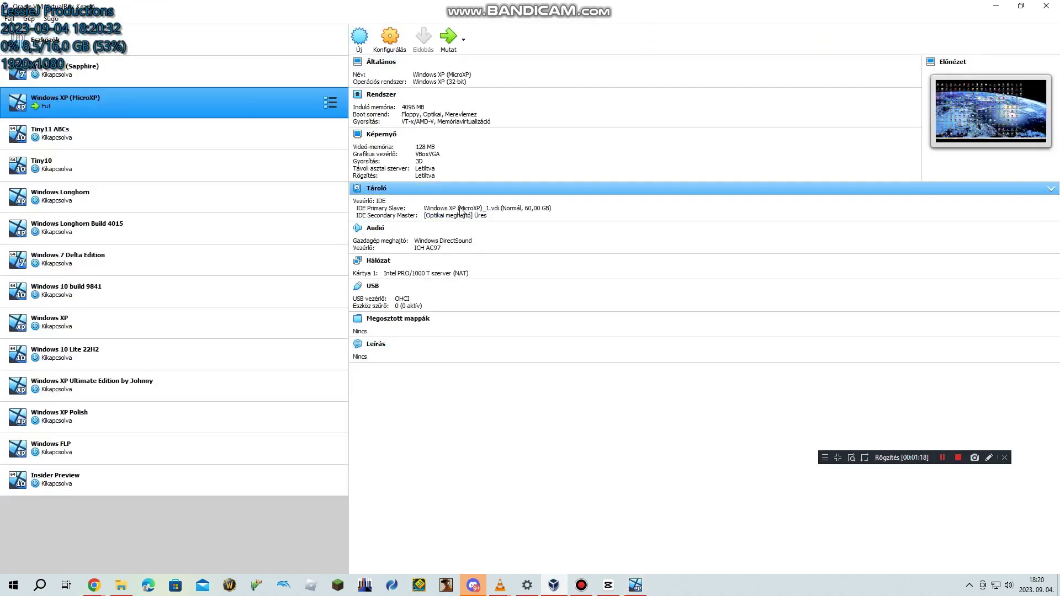
Step: Inspect the optical drive and configuration of the Windows XP (MicroXP) machine in the VirtualBox manager
{"action": "left_click", "coordinate": [454, 215]}
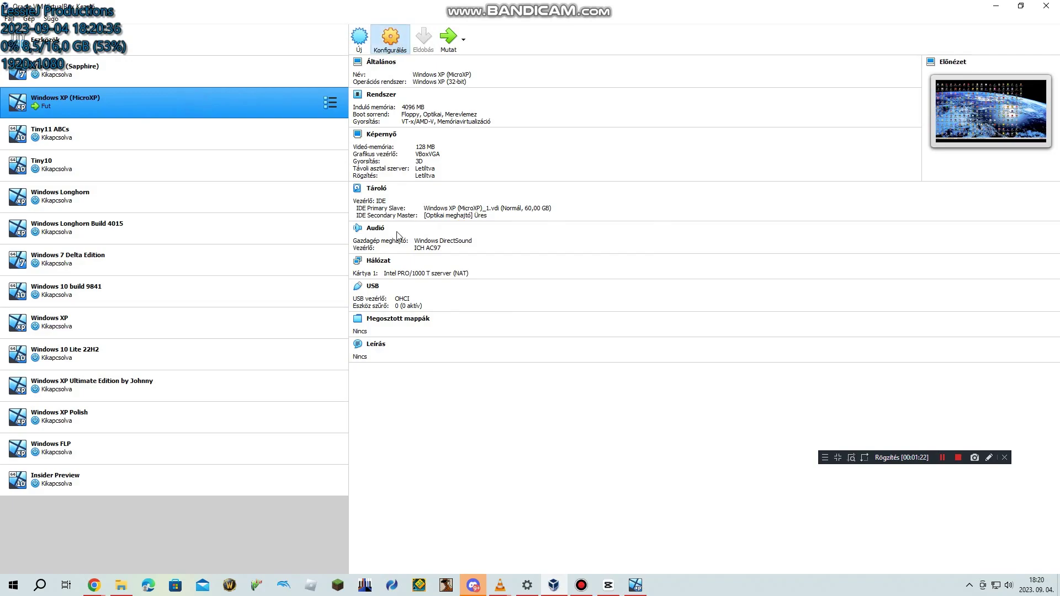
{"action": "left_click", "coordinate": [390, 39]}
{"action": "left_click", "coordinate": [379, 222]}
{"action": "left_click", "coordinate": [638, 421]}
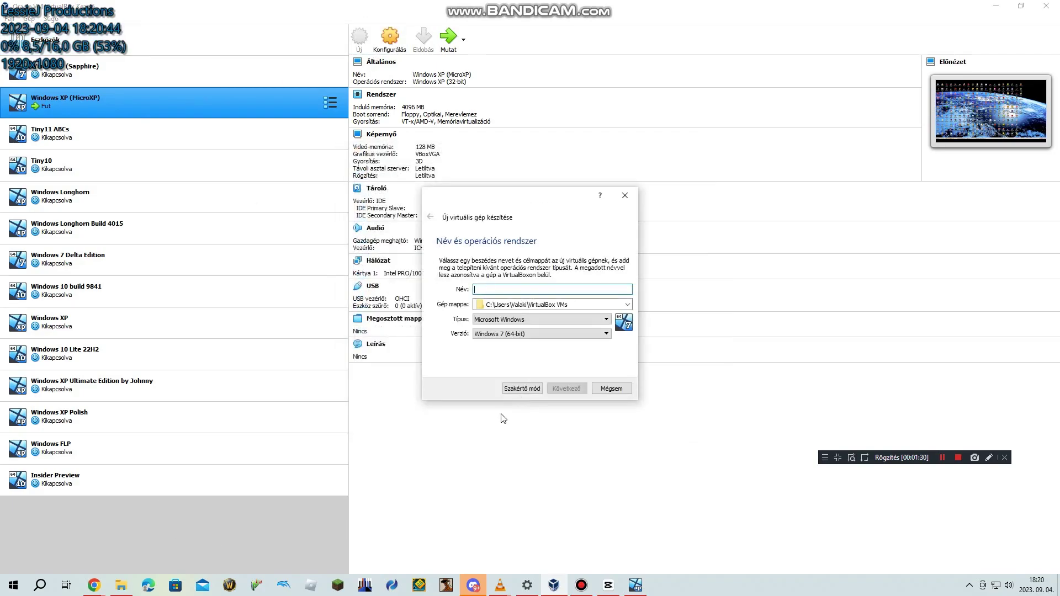
Step: Create a new VirtualBox machine named xp with a new virtual hard disk in VHD format
{"action": "type", "text": "xp"}
{"action": "key", "text": "Return"}
{"action": "left_click", "coordinate": [566, 388]}
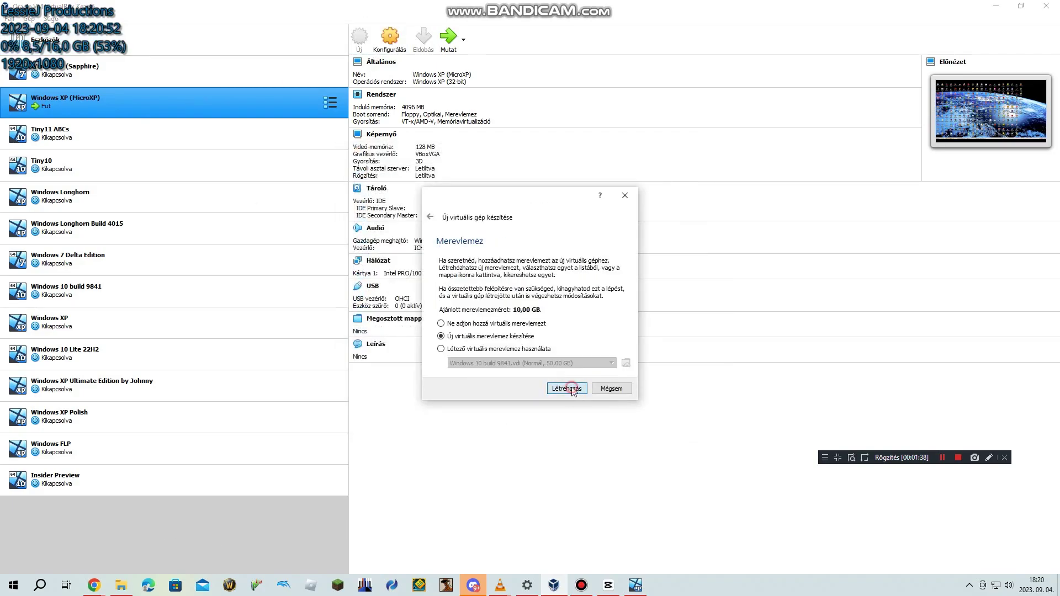
{"action": "left_click", "coordinate": [569, 387]}
{"action": "left_click", "coordinate": [480, 289]}
{"action": "left_click", "coordinate": [570, 399]}
{"action": "left_click", "coordinate": [580, 402]}
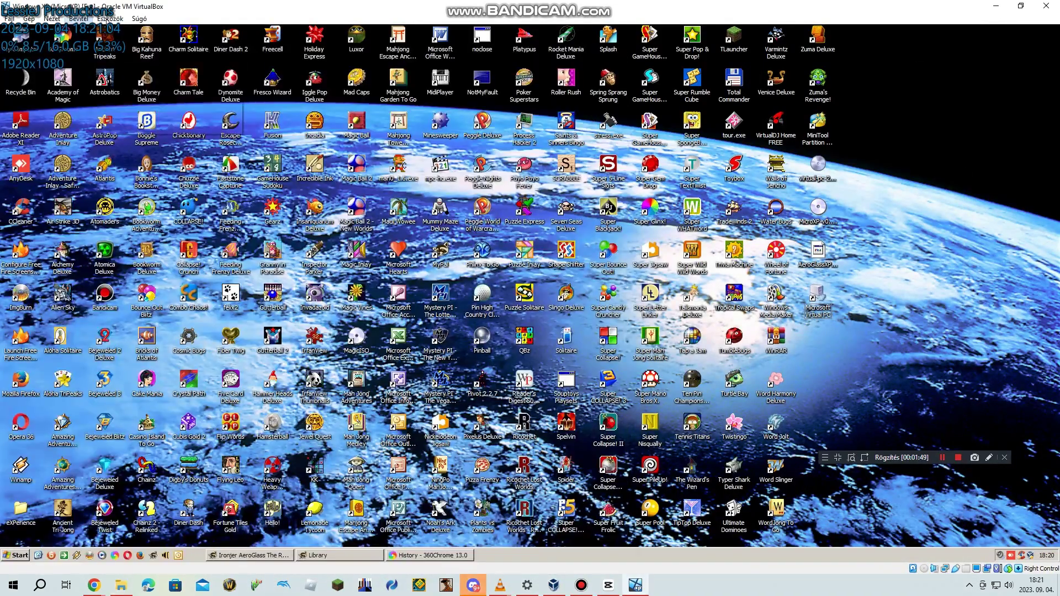
Step: Copy VHD.vhd from the VHD folder in VirtualBox VMs onto the Windows XP guest's desktop
{"action": "left_click", "coordinate": [110, 18]}
{"action": "mouse_move", "coordinate": [221, 110]}
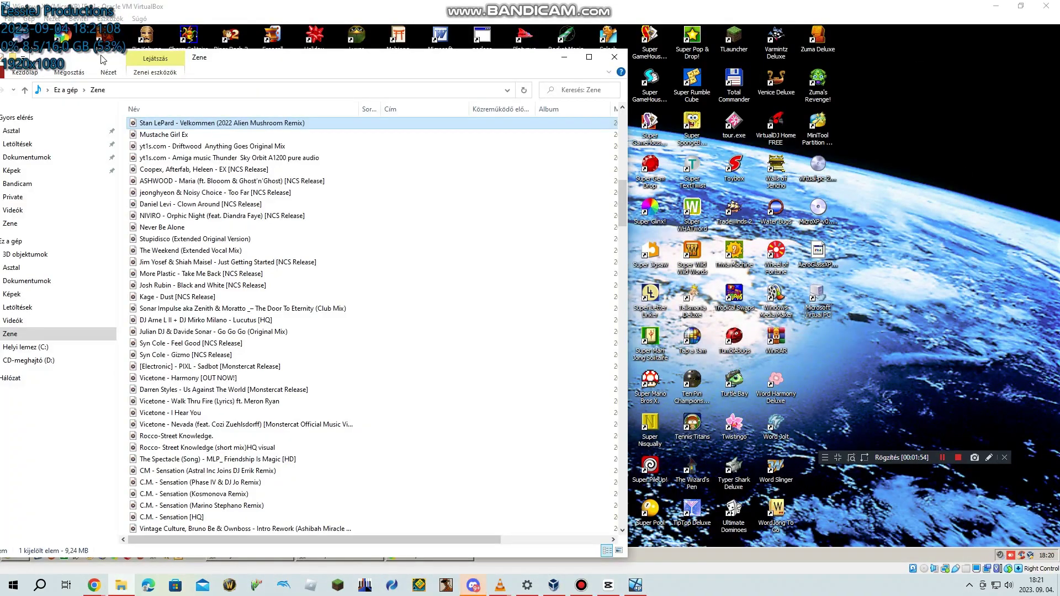
{"action": "scroll", "coordinate": [136, 456], "scroll_direction": "down", "scroll_amount": 3}
{"action": "left_click", "coordinate": [83, 483]}
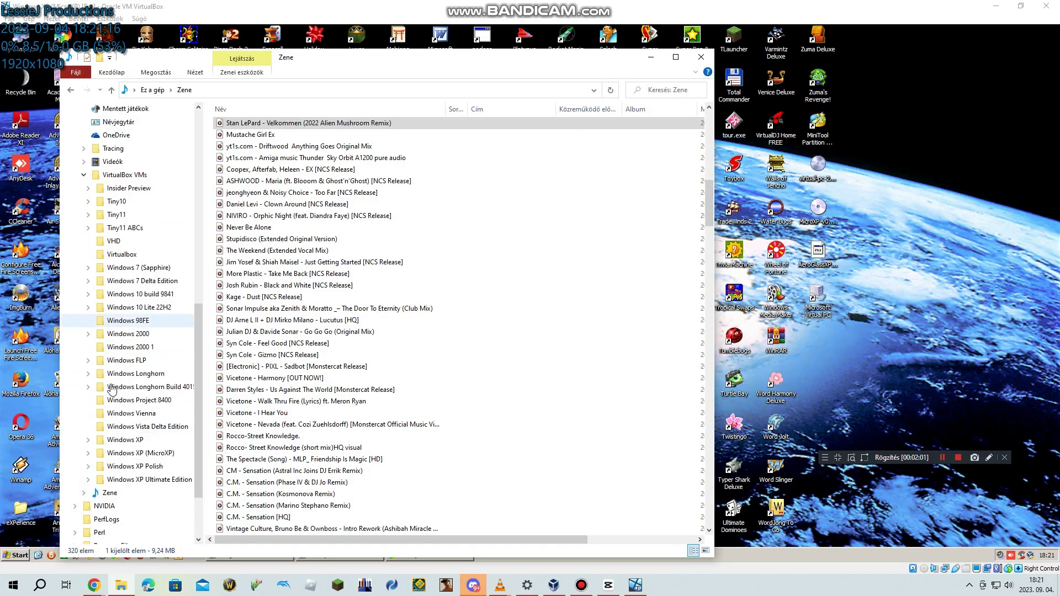
{"action": "left_click", "coordinate": [114, 240]}
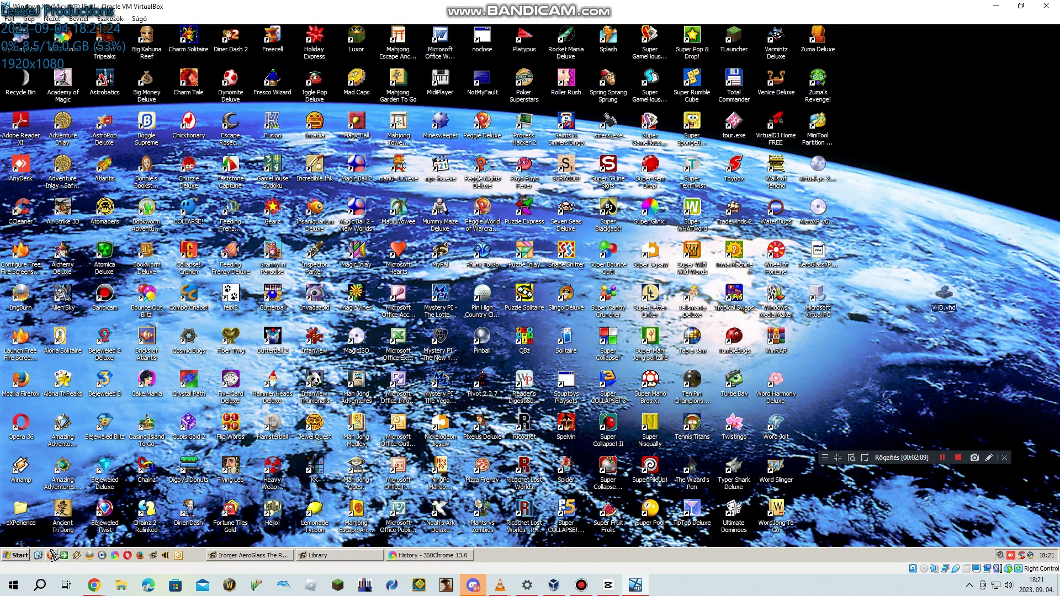
Step: Open My Documents in the guest and open the VHD.vhd disk image stored there
{"action": "left_click", "coordinate": [17, 555]}
{"action": "left_click", "coordinate": [144, 51]}
{"action": "double_click", "coordinate": [303, 459]}
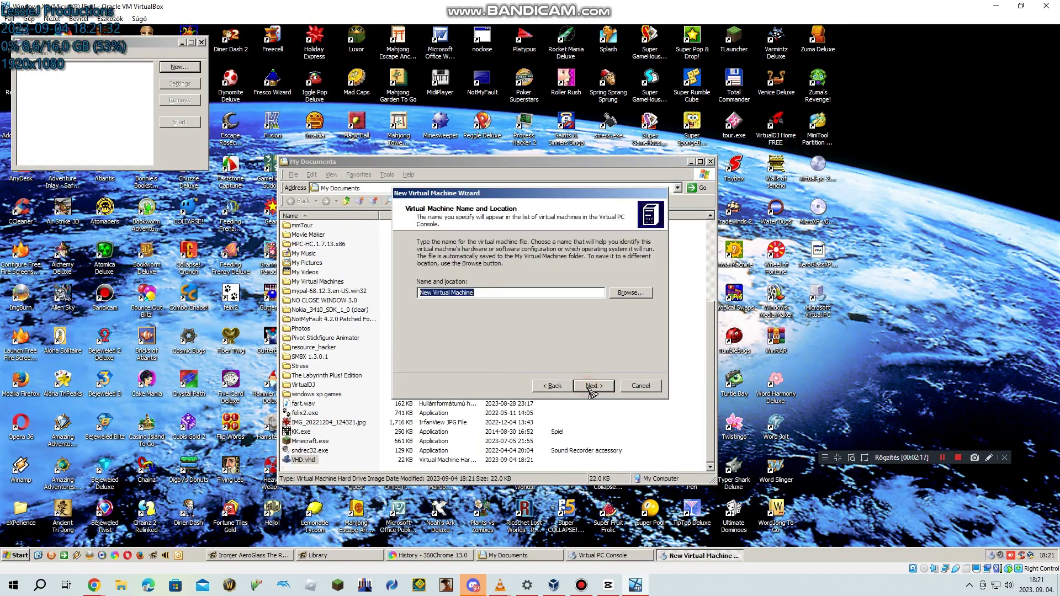
Step: Name the new Virtual PC machine MicroXP and continue the wizard to the virtual hard disk choice
{"action": "type", "text": "VHD"}
{"action": "left_click", "coordinate": [593, 386]}
{"action": "left_click", "coordinate": [593, 386]}
{"action": "left_click", "coordinate": [592, 386]}
{"action": "left_click", "coordinate": [590, 388]}
Step: Attach the existing VHD.vhd from My Documents as the machine's hard disk and finish the wizard
{"action": "left_click", "coordinate": [629, 270]}
{"action": "left_click", "coordinate": [561, 234]}
{"action": "left_click", "coordinate": [485, 253]}
{"action": "left_click", "coordinate": [527, 306]}
{"action": "scroll", "coordinate": [528, 305], "scroll_direction": "down", "scroll_amount": 5}
{"action": "double_click", "coordinate": [436, 250]}
{"action": "left_click", "coordinate": [592, 386]}
{"action": "left_click", "coordinate": [593, 386]}
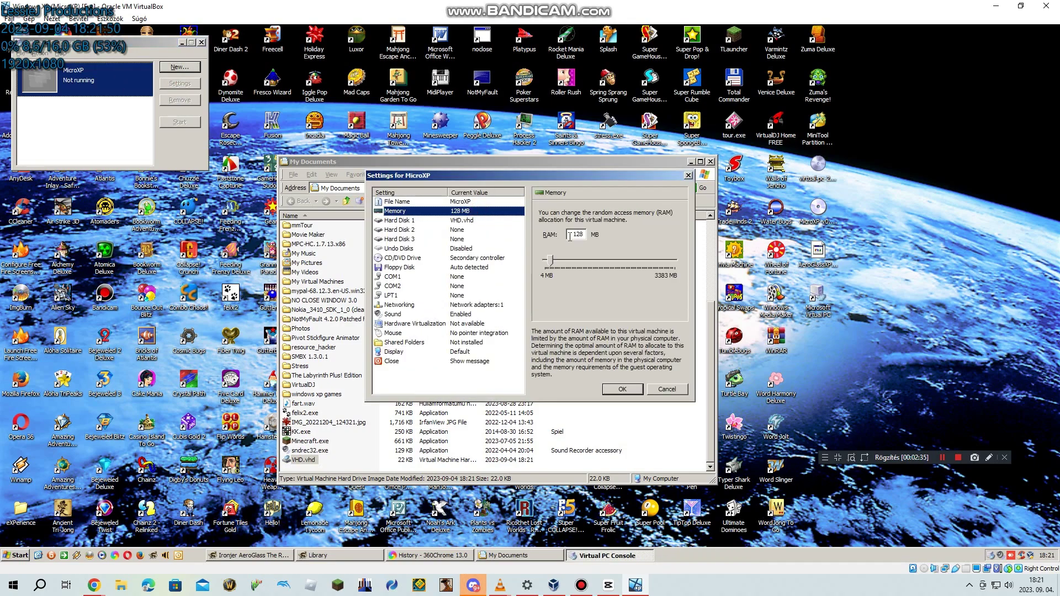
Step: Set the MicroXP machine's RAM to 1024 MB and start the machine
{"action": "type", "text": "1024"}
{"action": "left_click", "coordinate": [621, 389]}
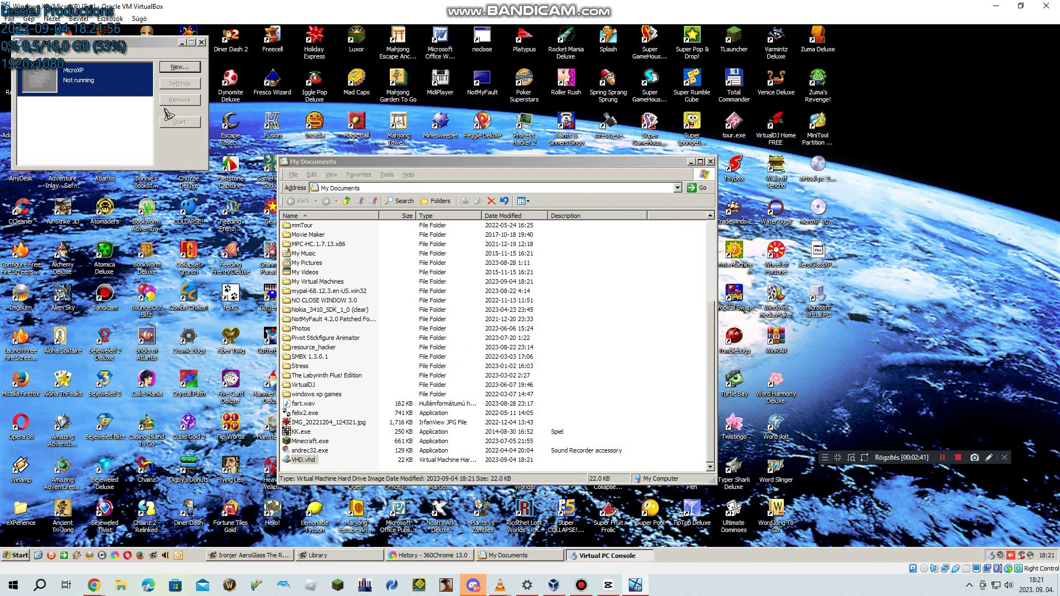
{"action": "left_click", "coordinate": [179, 122]}
Step: Capture the MicroXP installation ISO as the machine's CD and close the My Documents window
{"action": "left_click_drag", "start_coordinate": [138, 52], "coordinate": [164, 70]}
{"action": "left_click", "coordinate": [96, 81]}
{"action": "left_click", "coordinate": [119, 102]}
{"action": "double_click", "coordinate": [511, 252]}
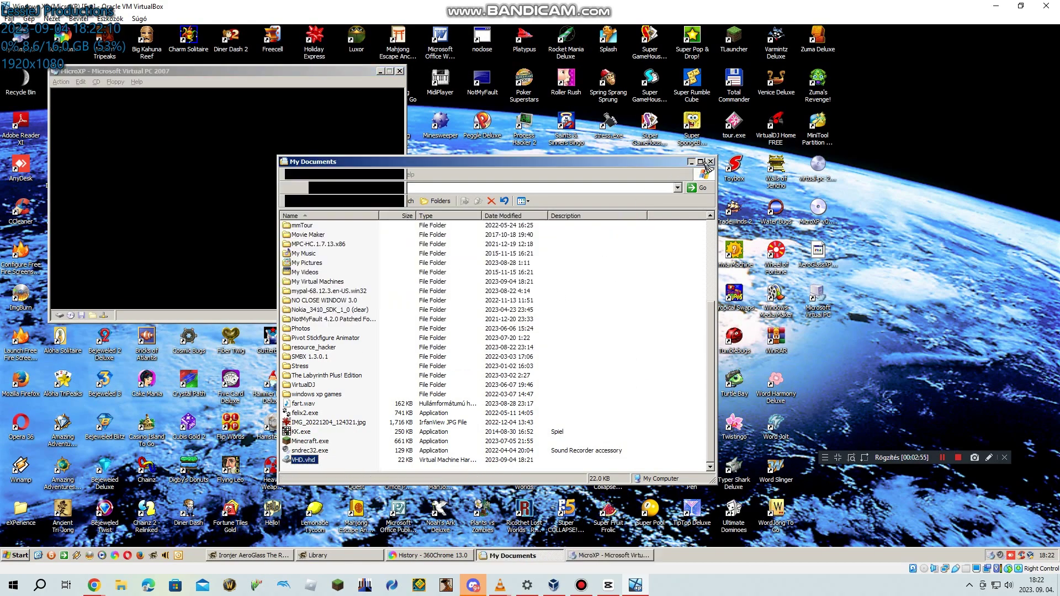
{"action": "left_click", "coordinate": [710, 161]}
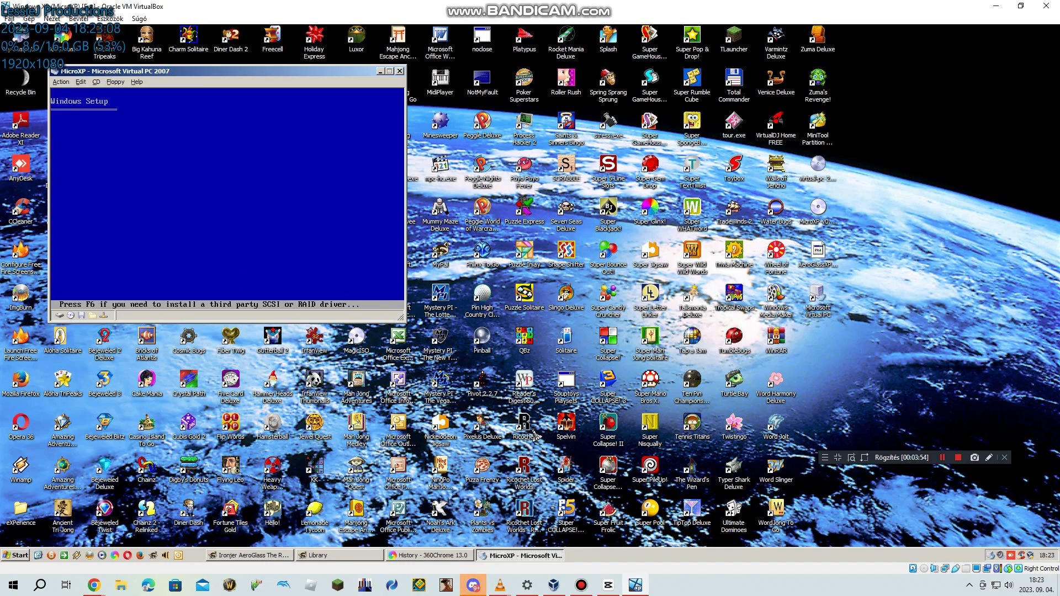
Step: Confirm the installation in Windows XP Setup and choose a format option for the partition to begin copying files
{"action": "mouse_move", "coordinate": [498, 585]}
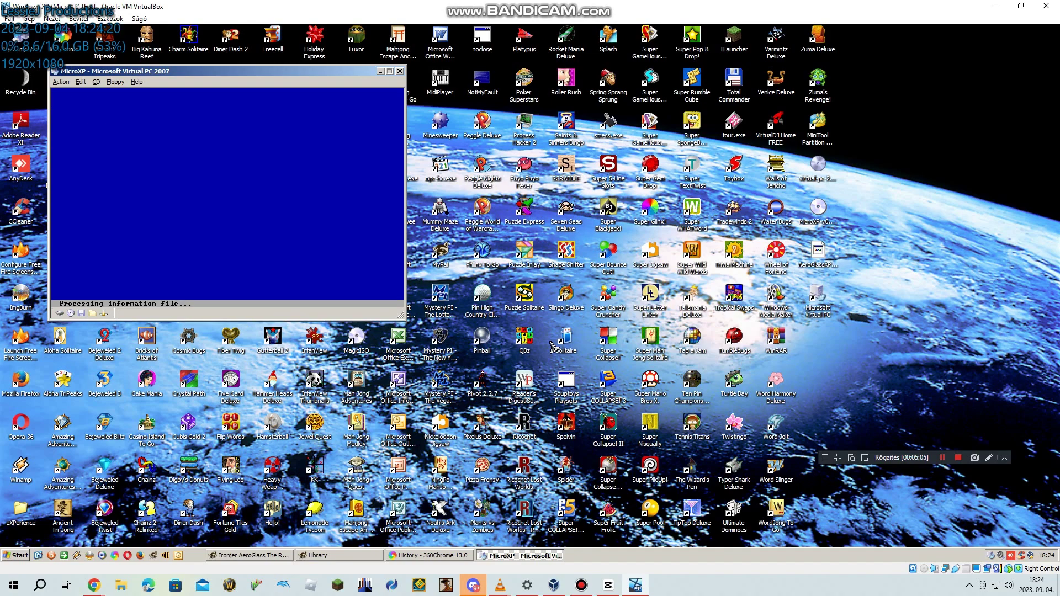
{"action": "key", "text": "Return"}
{"action": "key", "text": "Down"}
{"action": "key", "text": "Down"}
{"action": "key", "text": "Return"}
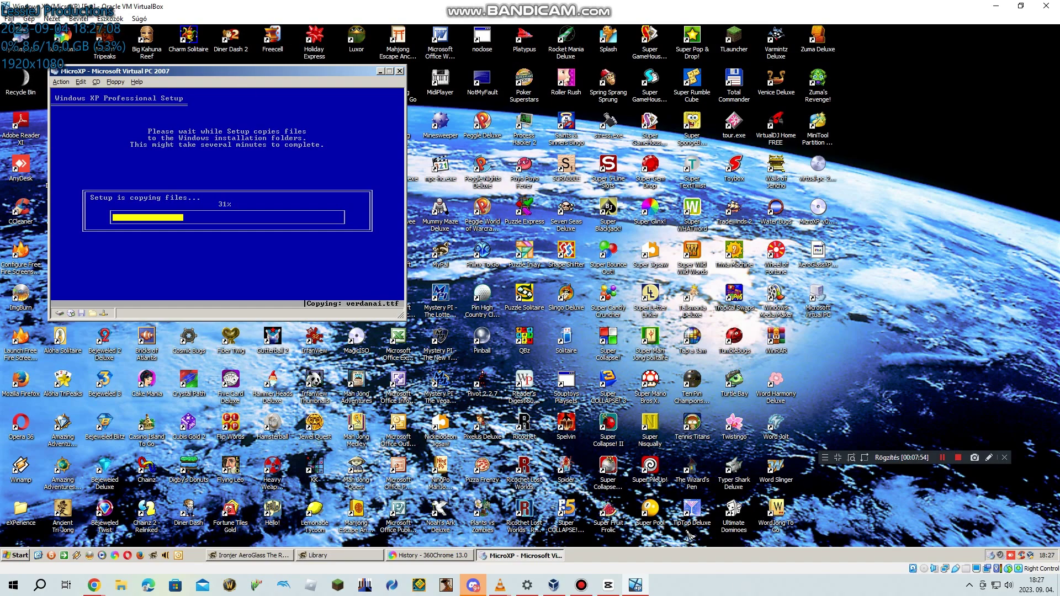
{"action": "left_click", "coordinate": [456, 561]}
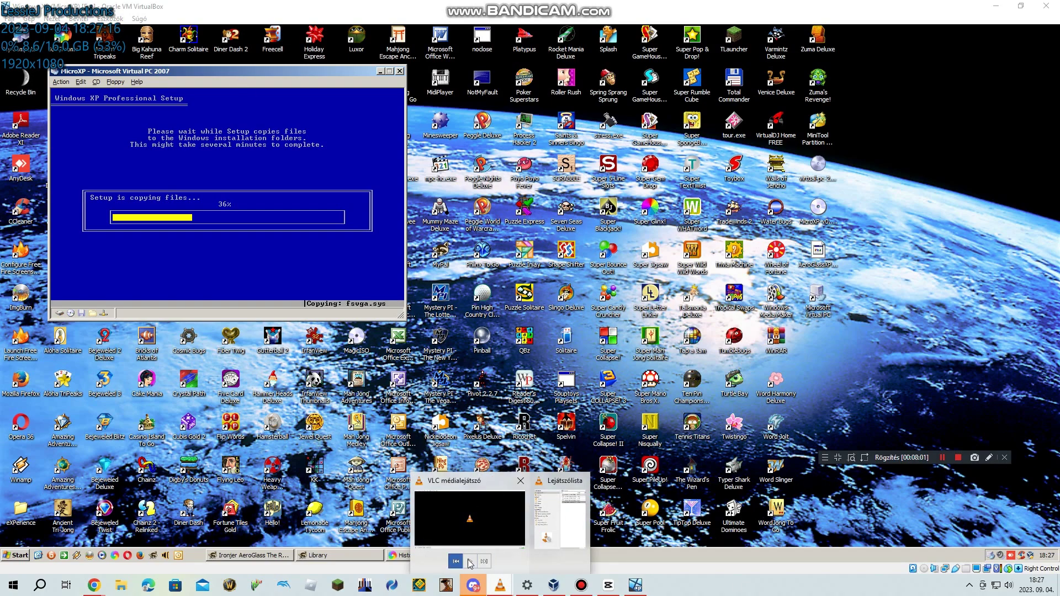
{"action": "left_click", "coordinate": [827, 379]}
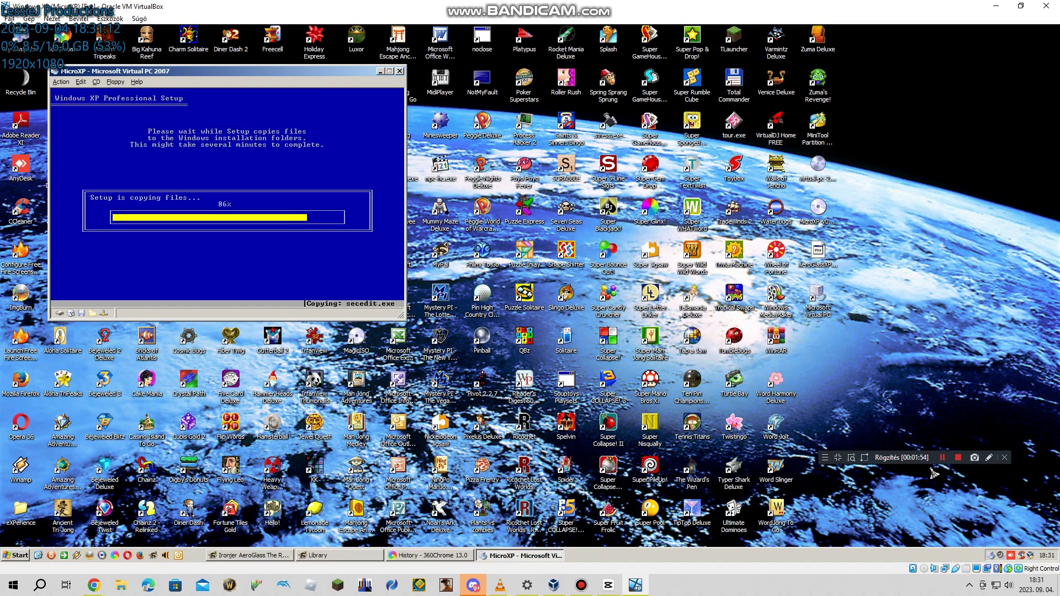
{"action": "mouse_move", "coordinate": [497, 580]}
{"action": "left_click", "coordinate": [469, 561]}
{"action": "left_click", "coordinate": [840, 523]}
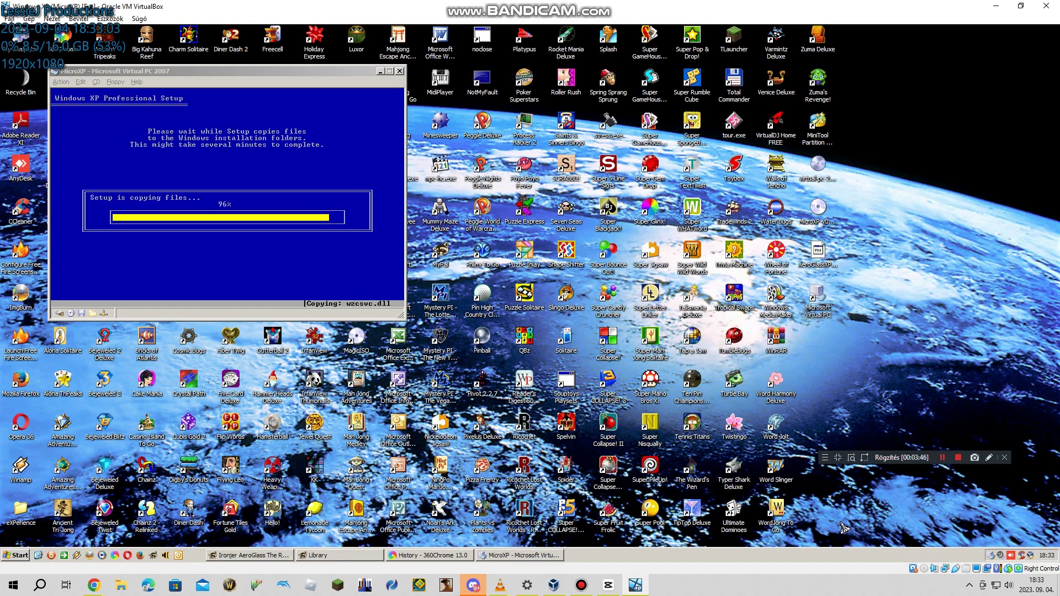
Step: Open Process Hacker and Windows Task Manager in the guest to check processor load and Virtual PC's process
{"action": "right_click", "coordinate": [767, 558]}
{"action": "left_click", "coordinate": [655, 403]}
{"action": "left_click", "coordinate": [549, 268]}
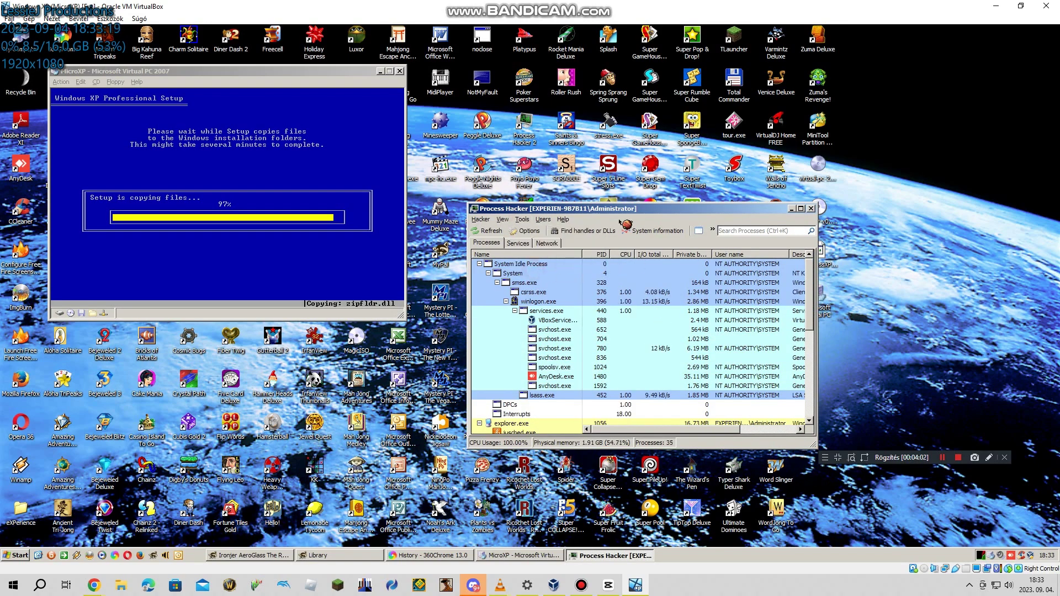
{"action": "left_click_drag", "start_coordinate": [707, 214], "coordinate": [689, 219]}
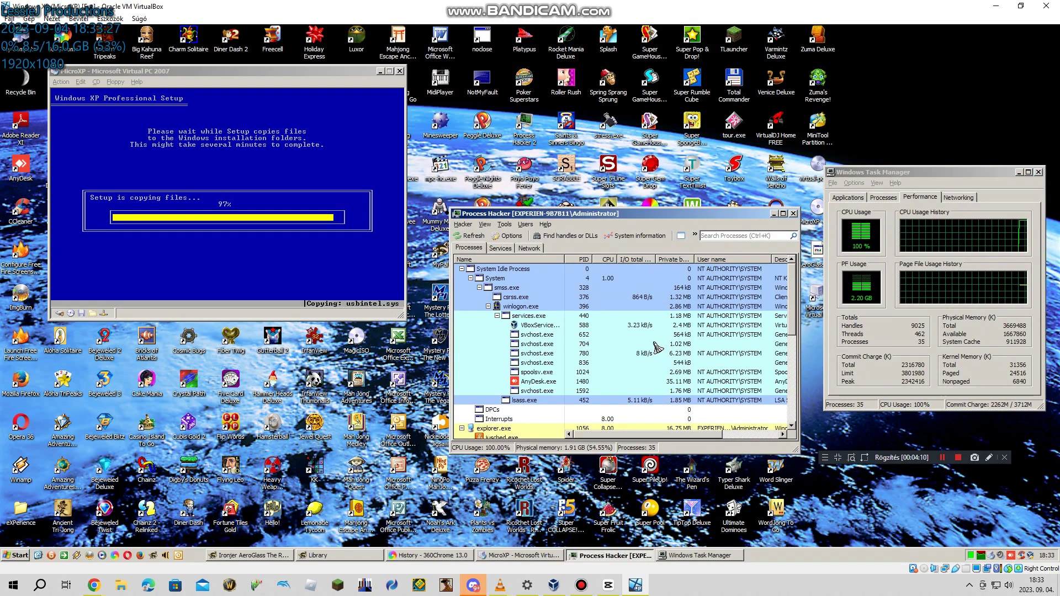
{"action": "scroll", "coordinate": [679, 307], "scroll_direction": "down", "scroll_amount": 7}
{"action": "left_click", "coordinate": [219, 77]}
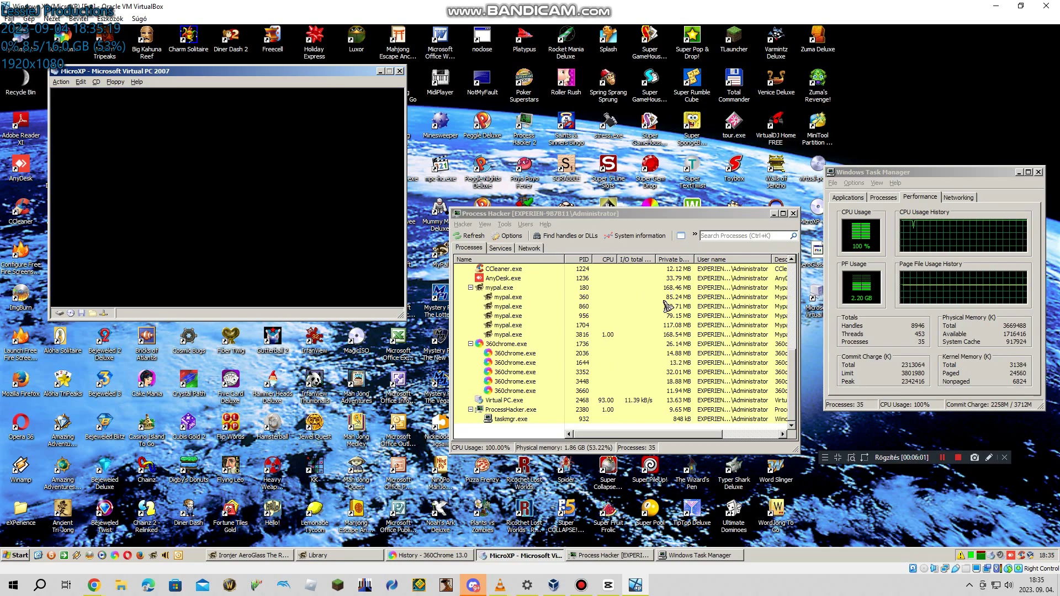
Step: Examine the full process list in Process Hacker while the MicroXP installation runs
{"action": "mouse_move", "coordinate": [500, 585]}
{"action": "left_click", "coordinate": [470, 561]}
{"action": "left_click", "coordinate": [562, 216]}
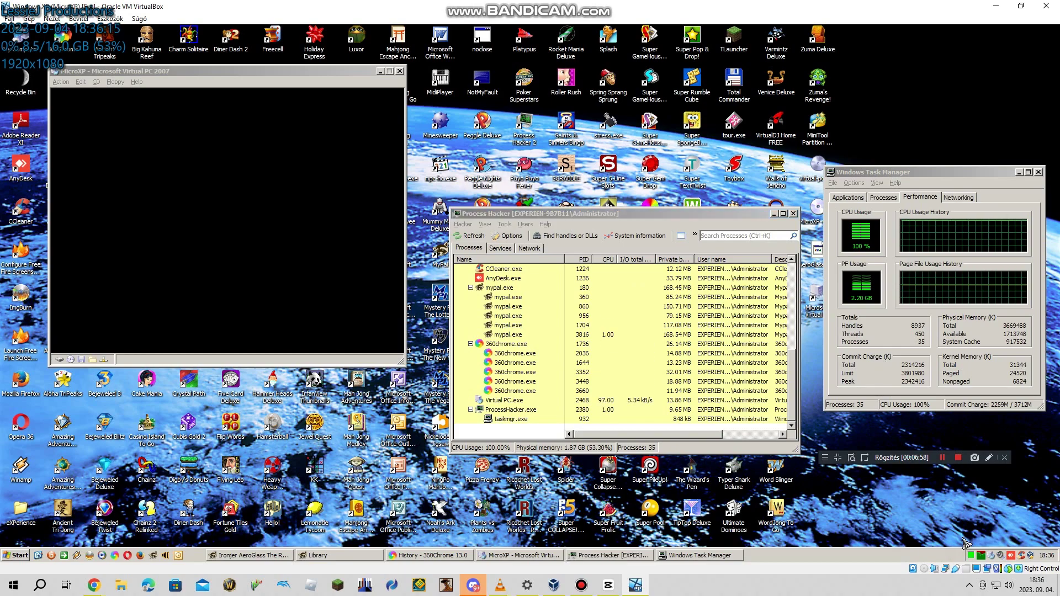
{"action": "left_click_drag", "start_coordinate": [793, 408], "coordinate": [793, 301]}
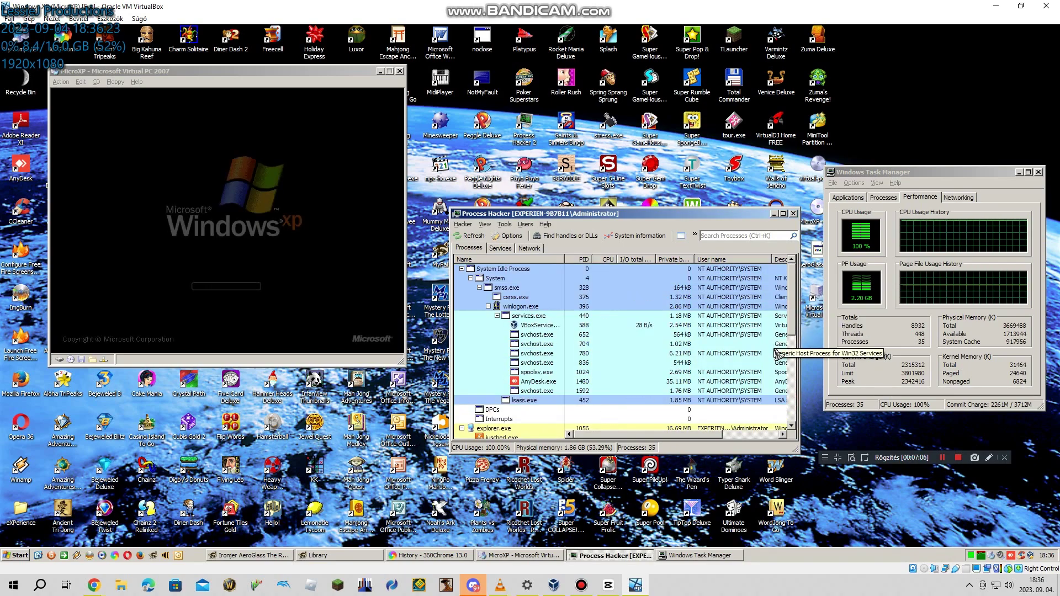
{"action": "left_click", "coordinate": [700, 343]}
{"action": "scroll", "coordinate": [700, 343], "scroll_direction": "down", "scroll_amount": 2}
{"action": "scroll", "coordinate": [701, 345], "scroll_direction": "down", "scroll_amount": 5}
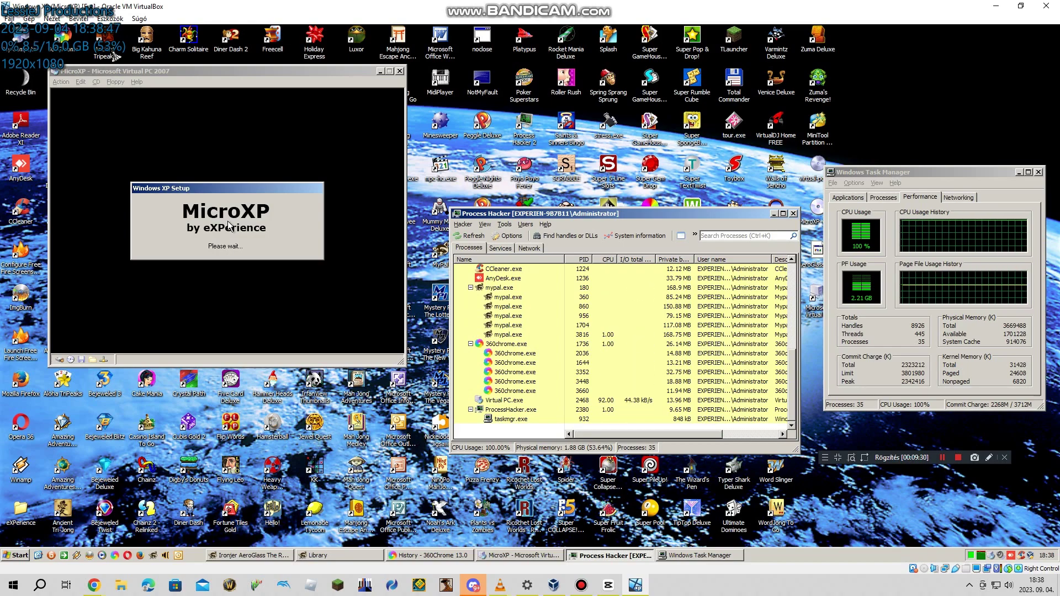
Step: Launch Task Manager inside the MicroXP machine by running taskmgr from a command prompt during setup
{"action": "left_click", "coordinate": [174, 76]}
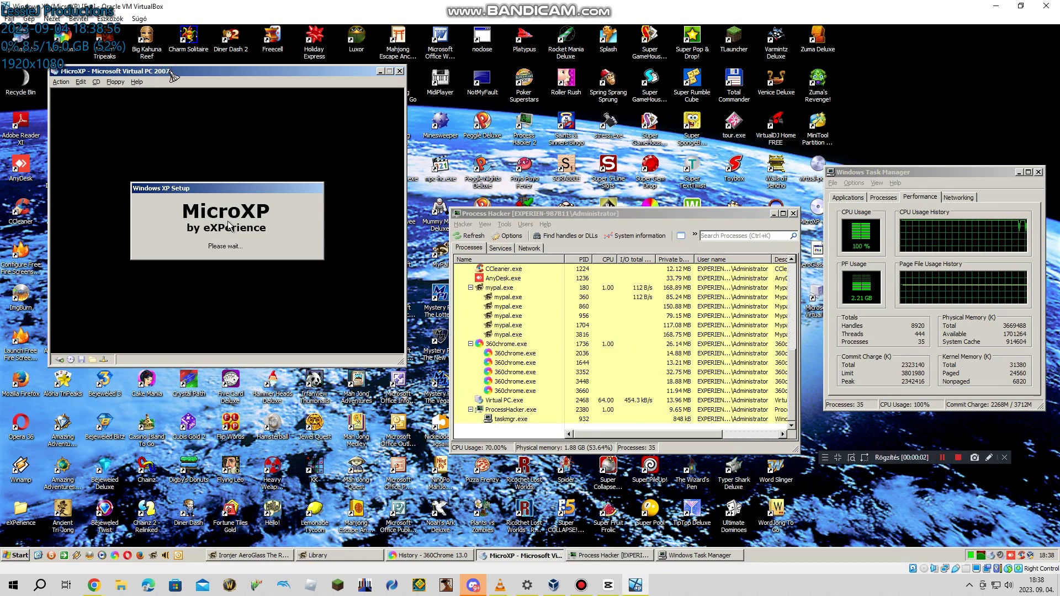
{"action": "type", "text": "taskmgr"}
{"action": "key", "text": "Return"}
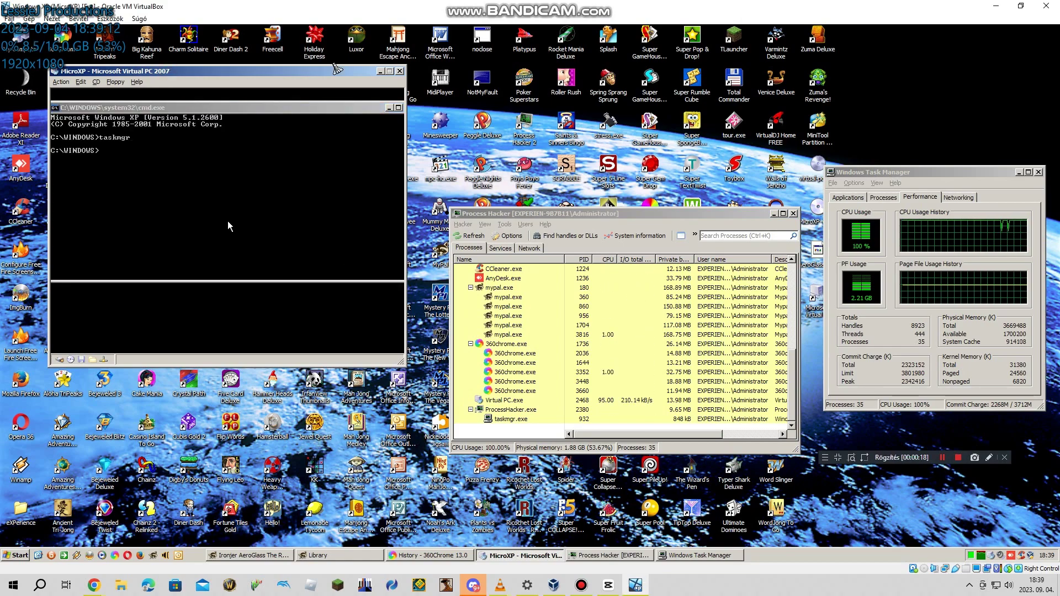
{"action": "left_click", "coordinate": [229, 228]}
{"action": "left_click", "coordinate": [257, 269]}
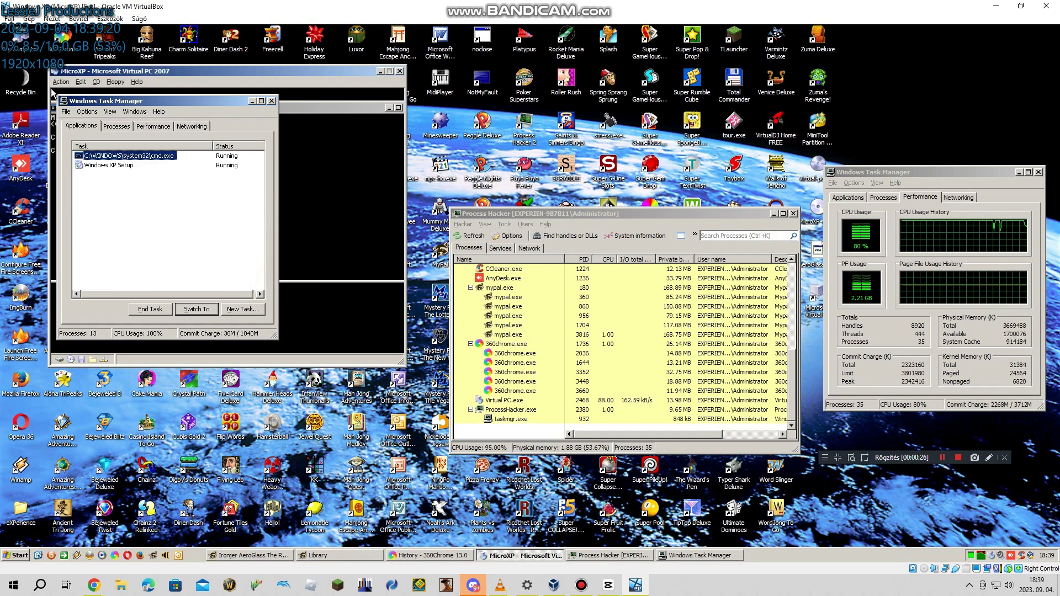
Step: Insert a key combination into the outer Windows XP guest to release the pointer from the MicroXP machine
{"action": "left_click", "coordinate": [78, 18]}
{"action": "mouse_move", "coordinate": [100, 33]}
{"action": "left_click", "coordinate": [193, 60]}
{"action": "left_click", "coordinate": [622, 295]}
{"action": "mouse_move", "coordinate": [499, 585]}
{"action": "left_click", "coordinate": [486, 559]}
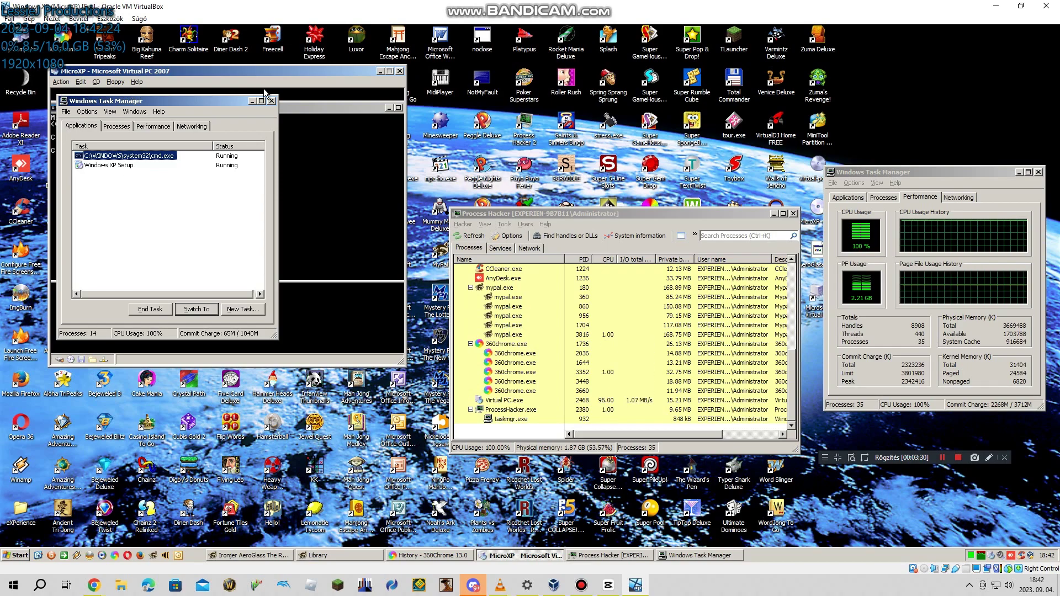
{"action": "left_click", "coordinate": [109, 18]}
{"action": "mouse_move", "coordinate": [105, 31]}
{"action": "left_click", "coordinate": [221, 59]}
{"action": "left_click", "coordinate": [575, 298]}
{"action": "left_click", "coordinate": [166, 89]}
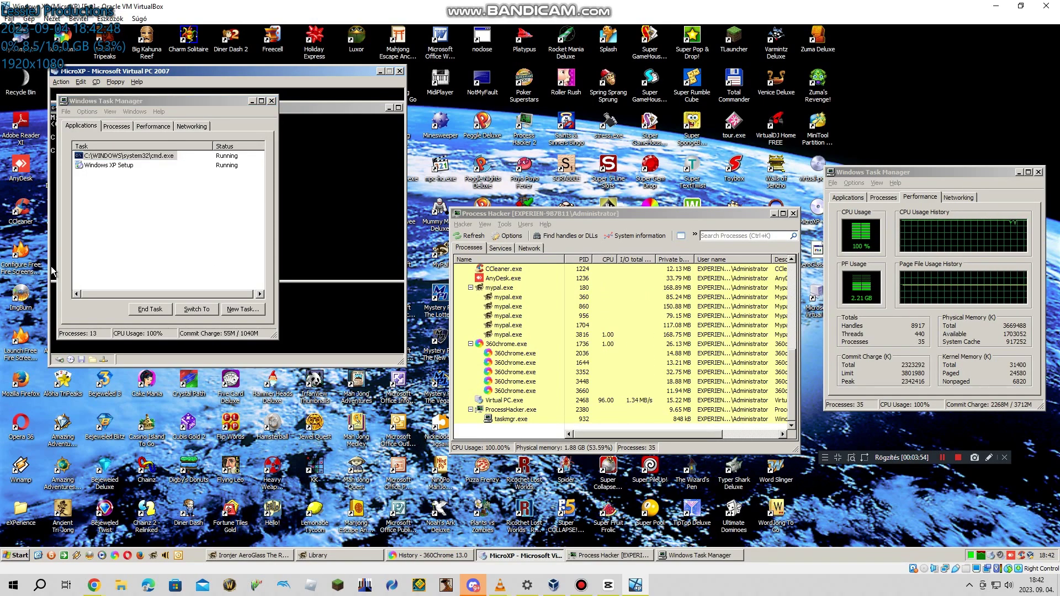
Step: Close the command prompt inside MicroXP and select the Windows XP Setup task in its Task Manager
{"action": "left_click", "coordinate": [90, 178]}
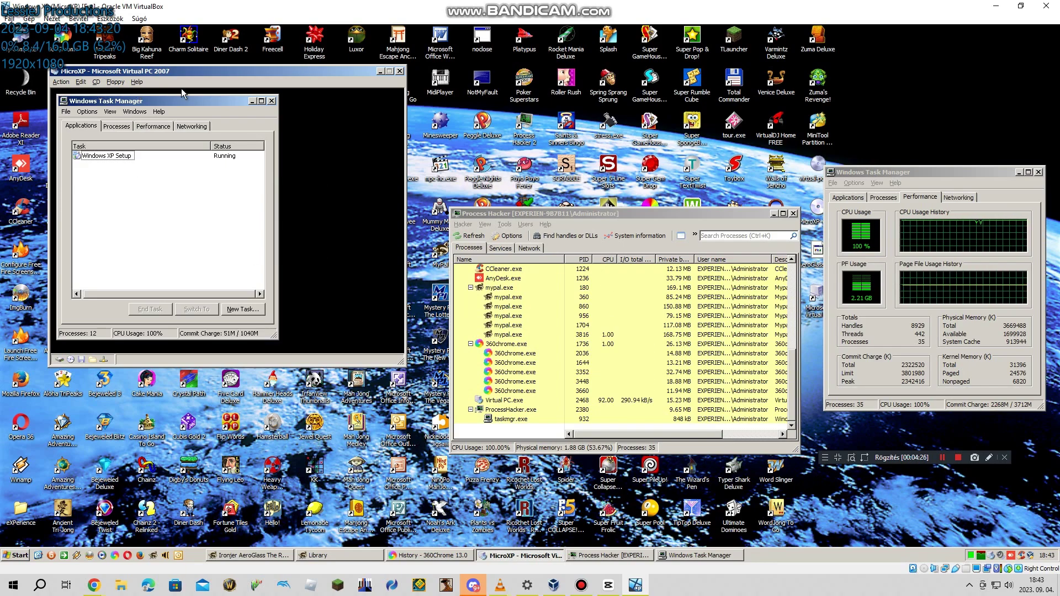
{"action": "left_click", "coordinate": [107, 156]}
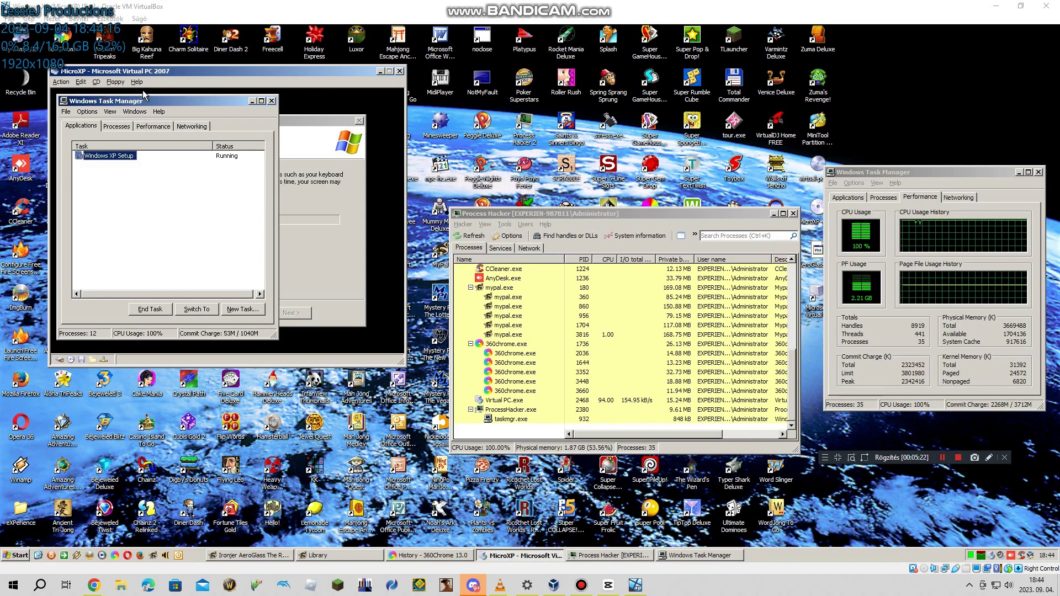
Step: Release the pointer from MicroXP and switch to the browser window with the Ironjer AeroGlass The Remix V4 search
{"action": "left_click", "coordinate": [78, 19]}
{"action": "mouse_move", "coordinate": [99, 30]}
{"action": "left_click", "coordinate": [182, 63]}
{"action": "left_click", "coordinate": [255, 554]}
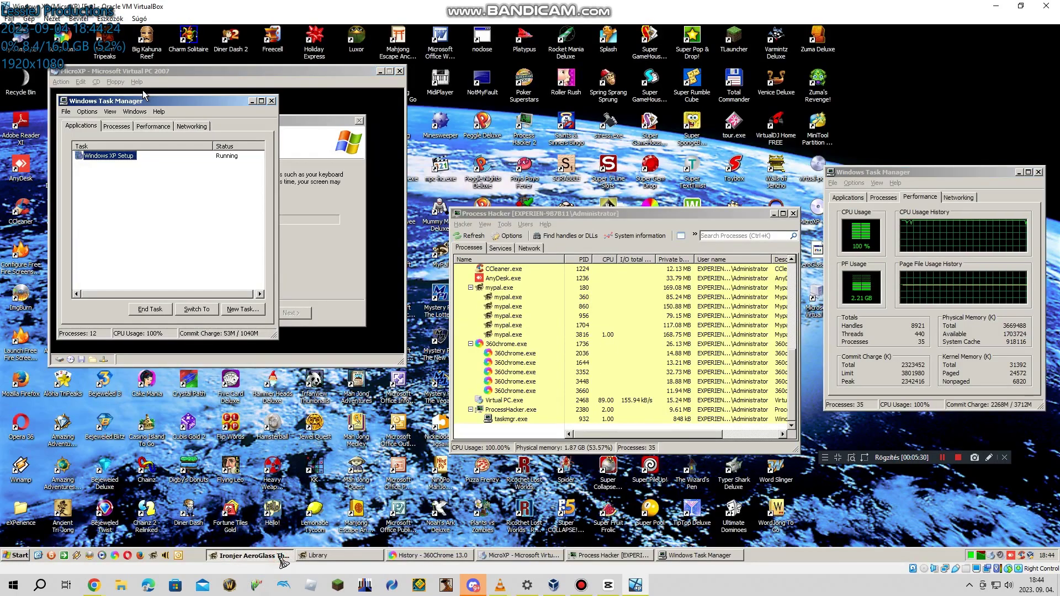
{"action": "left_click", "coordinate": [255, 553]}
{"action": "left_click", "coordinate": [255, 554]}
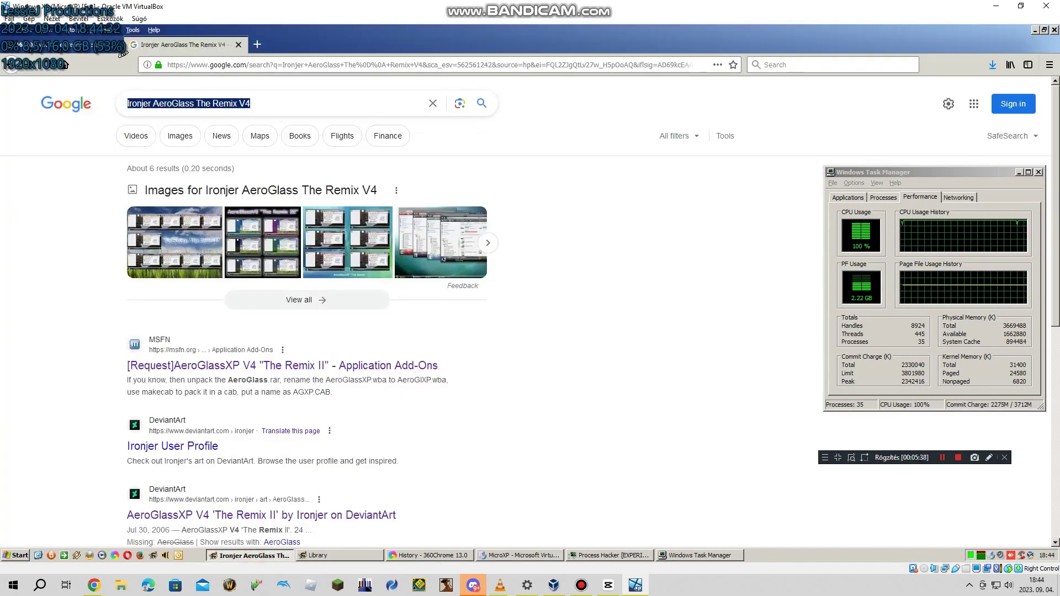
Step: Minimize the guest's browser and open the System Information graphs in Process Hacker
{"action": "left_click", "coordinate": [255, 554]}
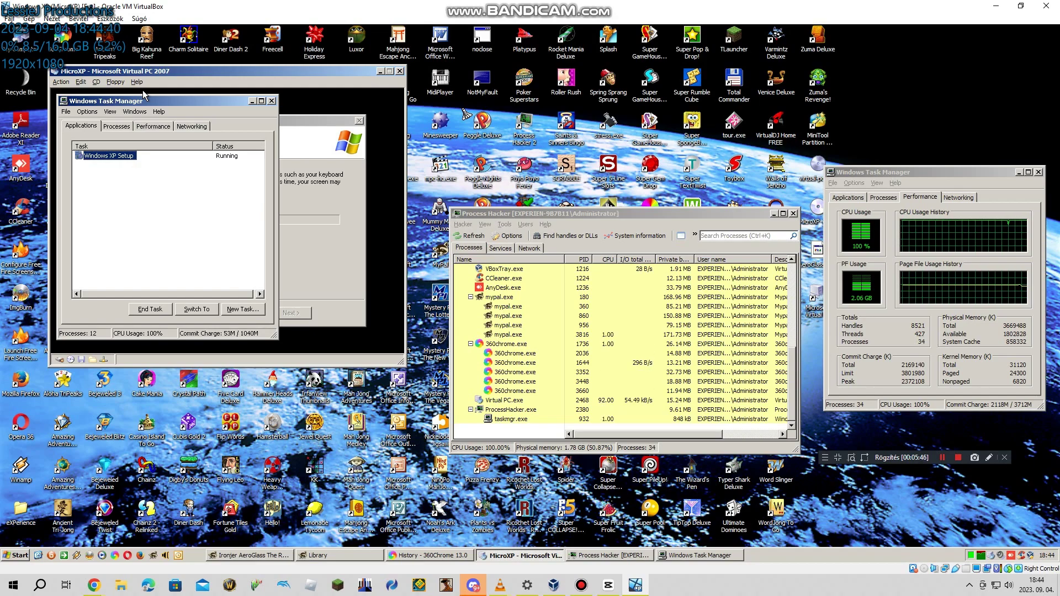
{"action": "left_click", "coordinate": [640, 241]}
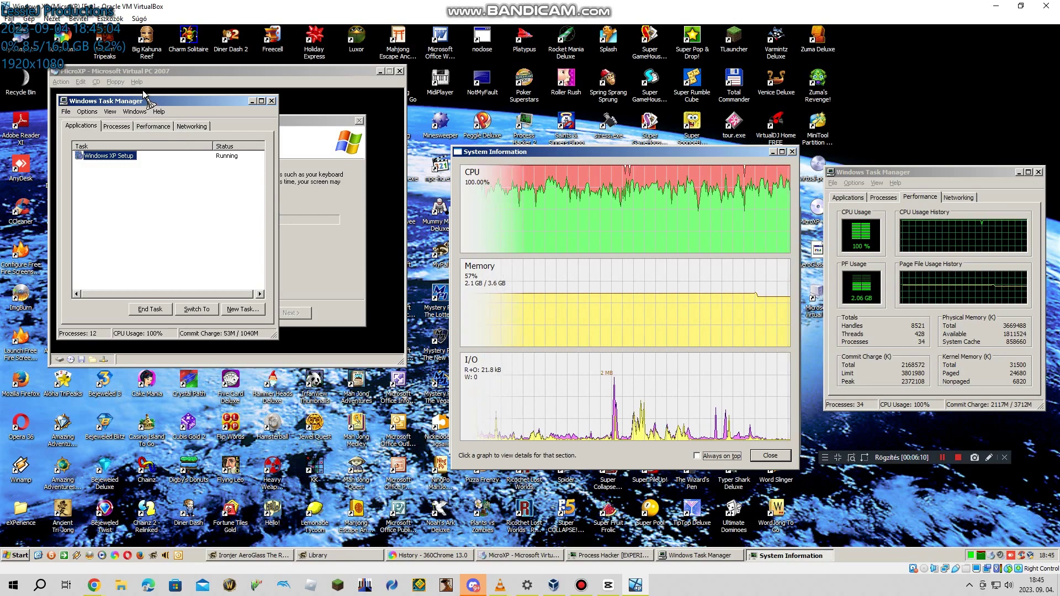
Step: Select the Windows XP Setup task in the Task Manager inside the MicroXP machine
{"action": "left_click", "coordinate": [144, 182]}
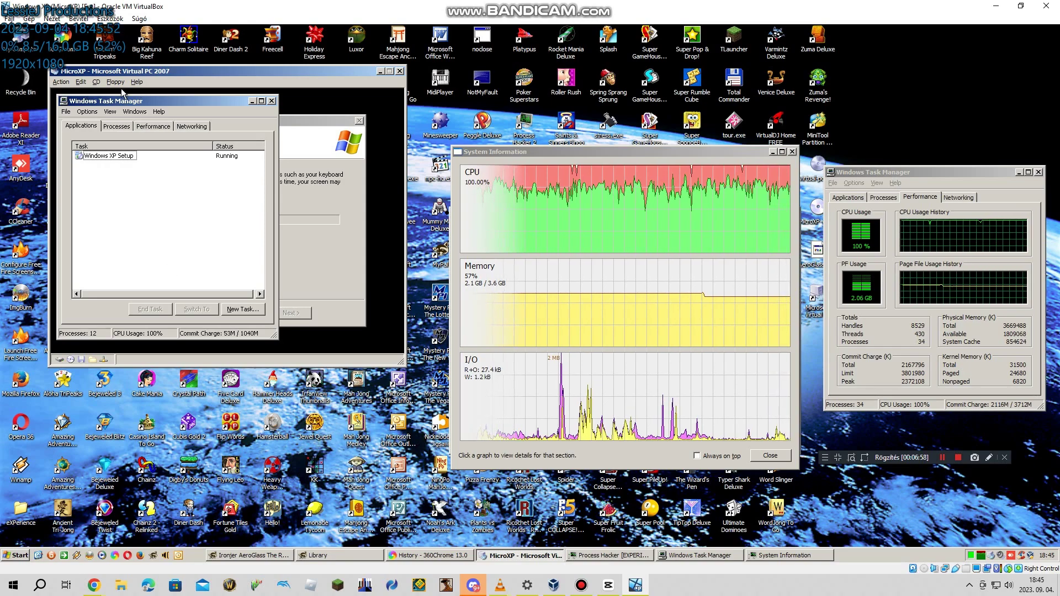
{"action": "left_click", "coordinate": [111, 156]}
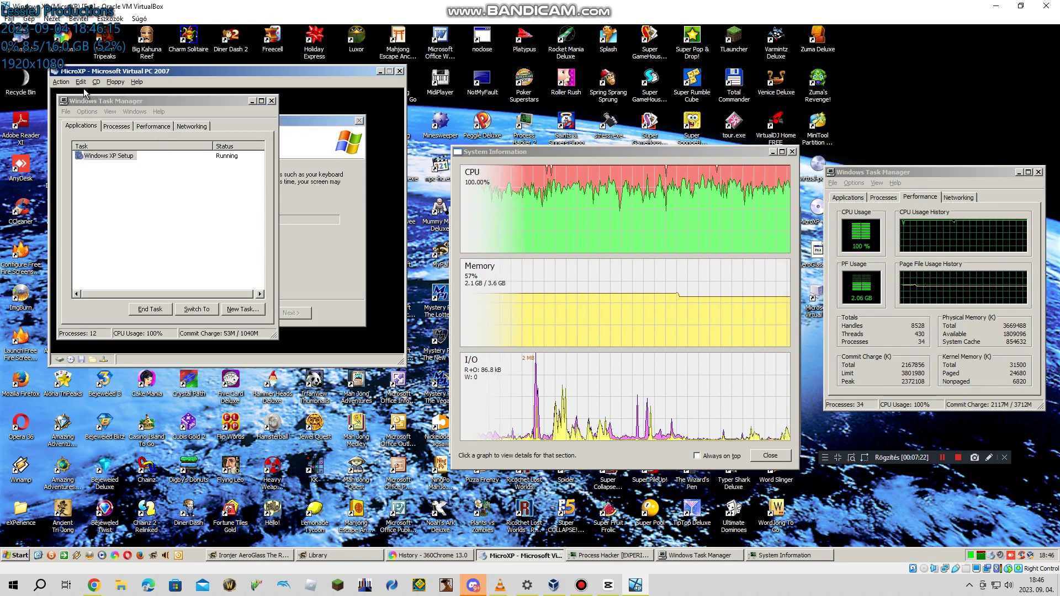
{"action": "left_click", "coordinate": [53, 93]}
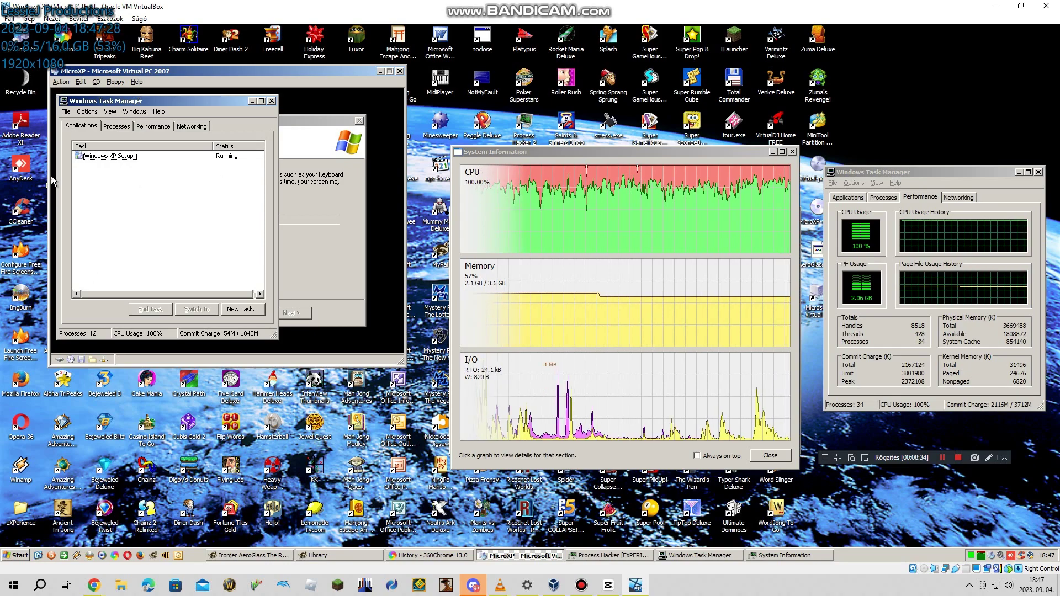
Step: Open VirtualBox's soft keyboard for the outer Windows XP guest
{"action": "left_click", "coordinate": [110, 19]}
{"action": "left_click", "coordinate": [298, 138]}
{"action": "left_click", "coordinate": [78, 19]}
{"action": "mouse_move", "coordinate": [113, 31]}
{"action": "left_click", "coordinate": [232, 58]}
{"action": "left_click", "coordinate": [600, 296]}
{"action": "mouse_move", "coordinate": [500, 584]}
{"action": "left_click", "coordinate": [483, 561]}
{"action": "left_click", "coordinate": [124, 73]}
{"action": "left_click", "coordinate": [79, 18]}
{"action": "mouse_move", "coordinate": [110, 30]}
{"action": "left_click", "coordinate": [182, 43]}
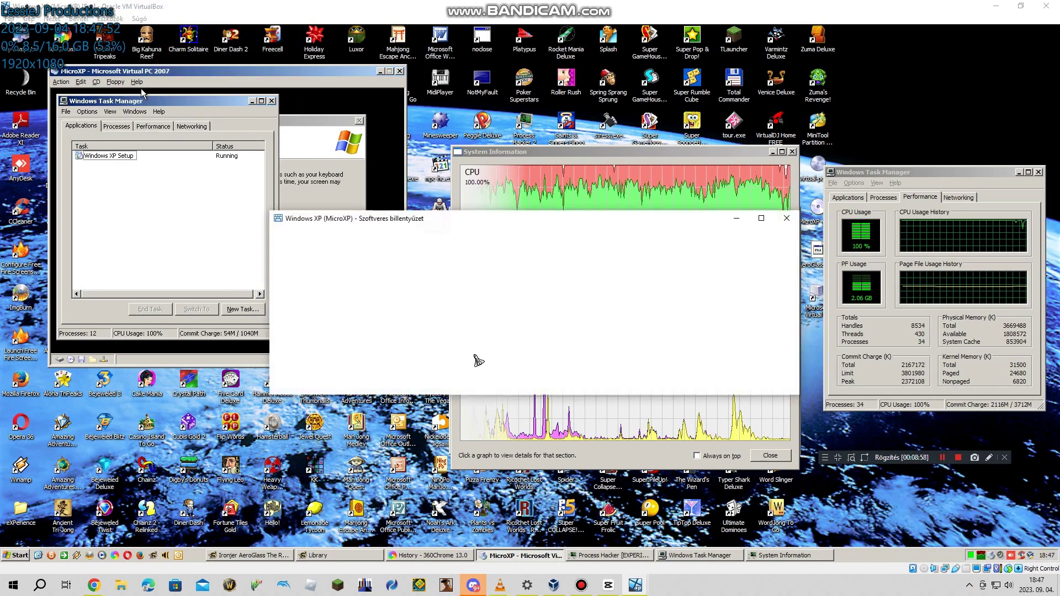
Step: Highlight the Windows XP Setup task in MicroXP's Task Manager using the soft keyboard's arrow keys
{"action": "left_click", "coordinate": [639, 544]}
{"action": "left_click", "coordinate": [662, 524]}
{"action": "left_click", "coordinate": [662, 543]}
{"action": "left_click", "coordinate": [639, 546]}
{"action": "left_click", "coordinate": [682, 547]}
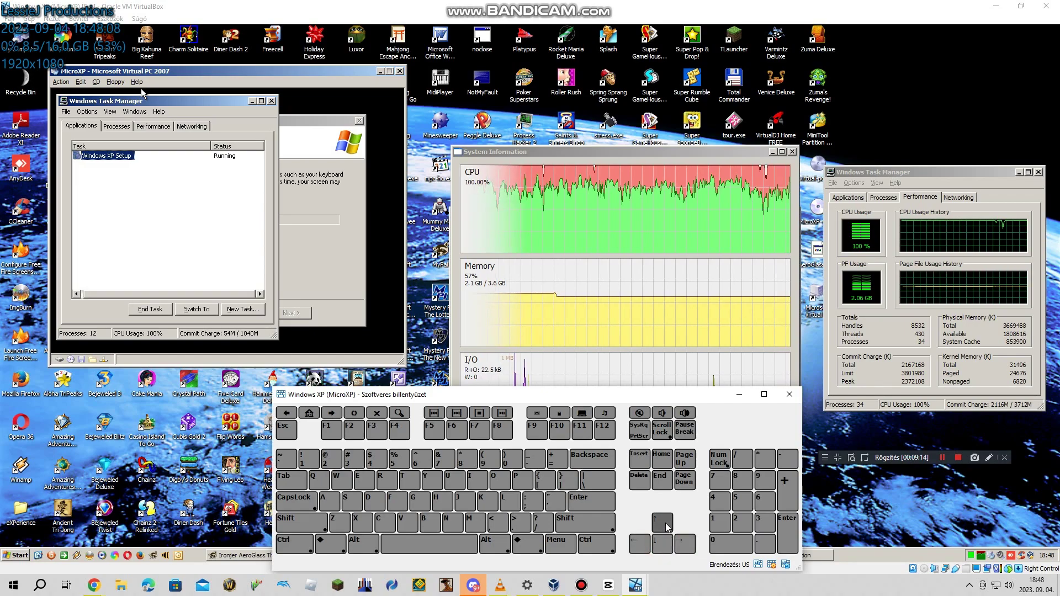
Step: Try the soft keyboard's Alt, arrow, function and home-page keys on the MicroXP machine
{"action": "left_click", "coordinate": [361, 543]}
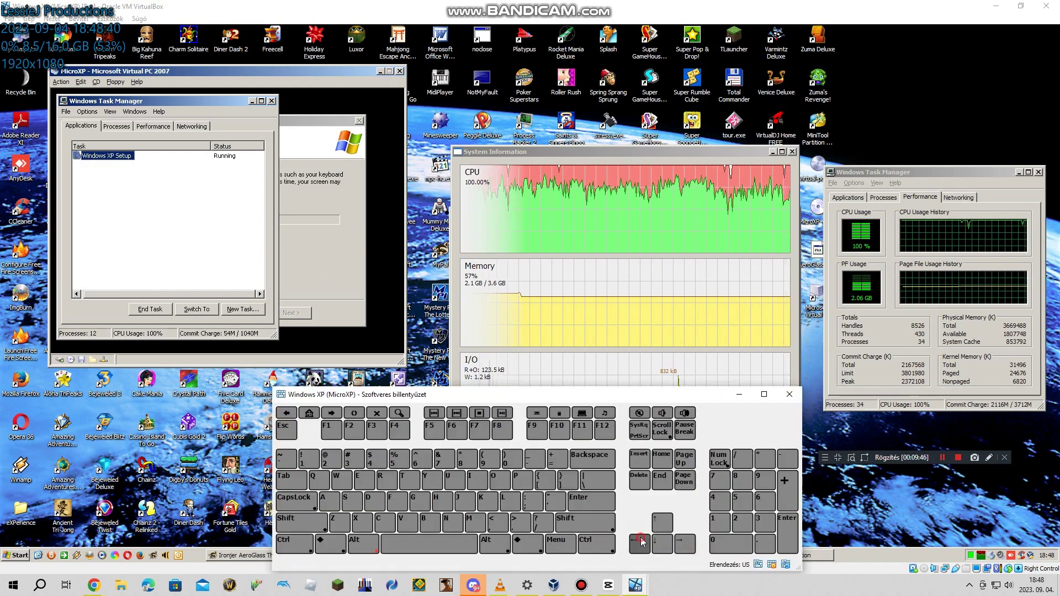
{"action": "left_click", "coordinate": [682, 539]}
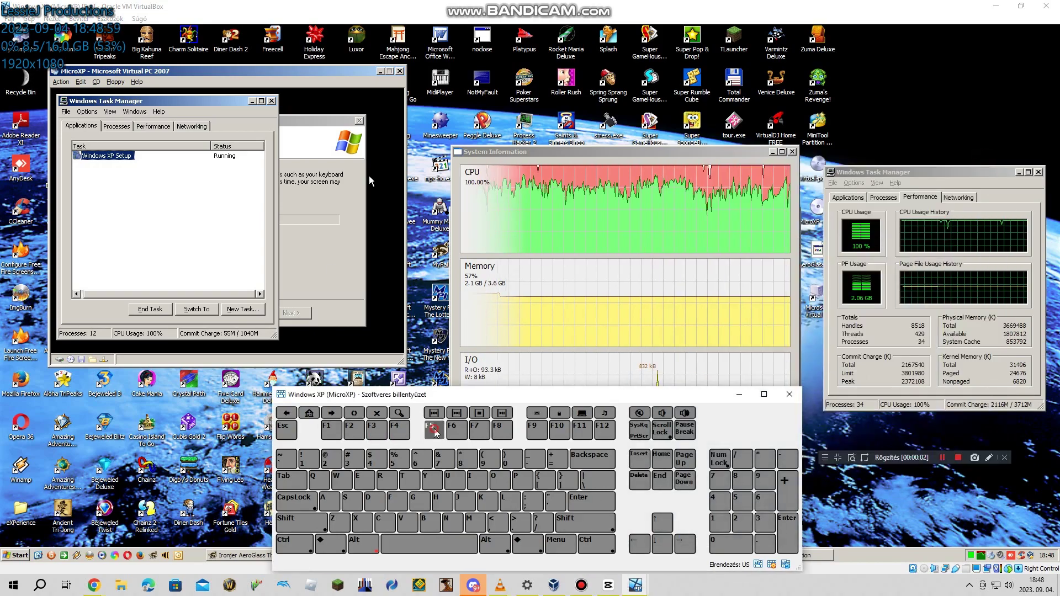
{"action": "left_click", "coordinate": [496, 436]}
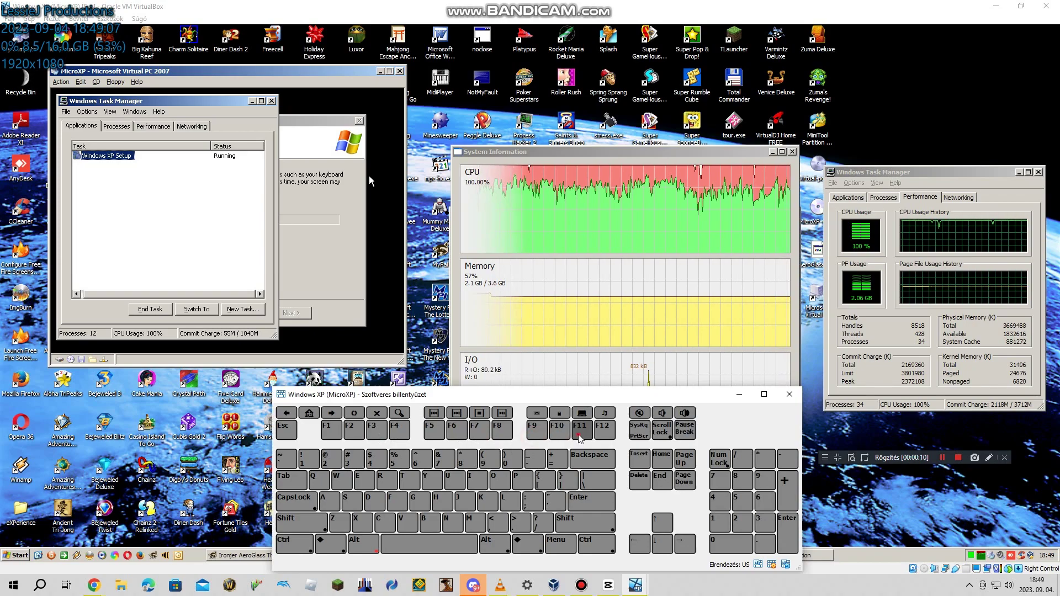
{"action": "left_click", "coordinate": [309, 413]}
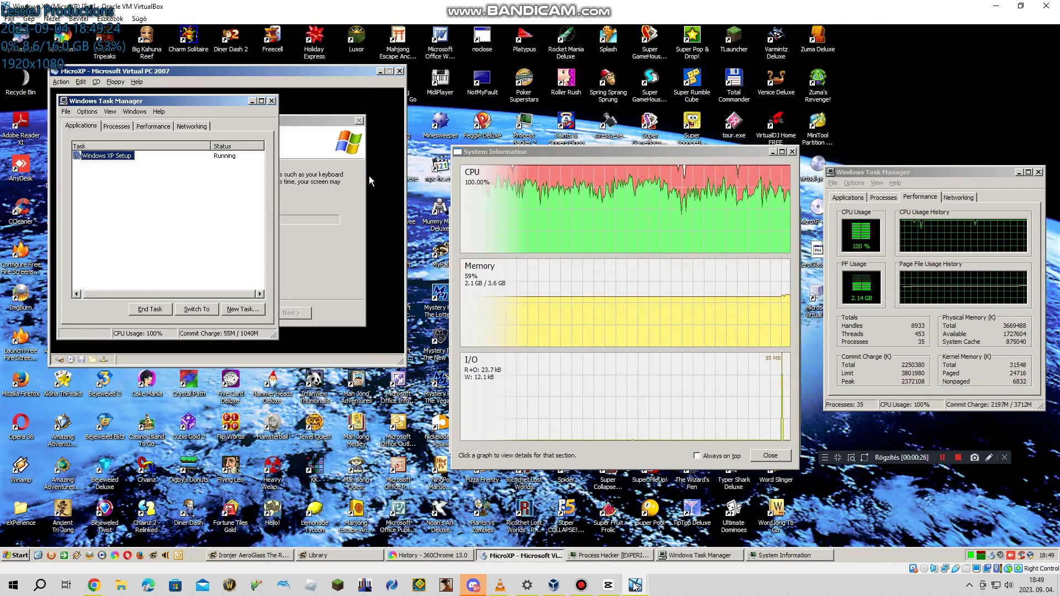
Step: Bring the soft keyboard back to the front and dismiss the Task Manager inside the MicroXP machine
{"action": "left_click", "coordinate": [635, 585]}
{"action": "left_click", "coordinate": [699, 535]}
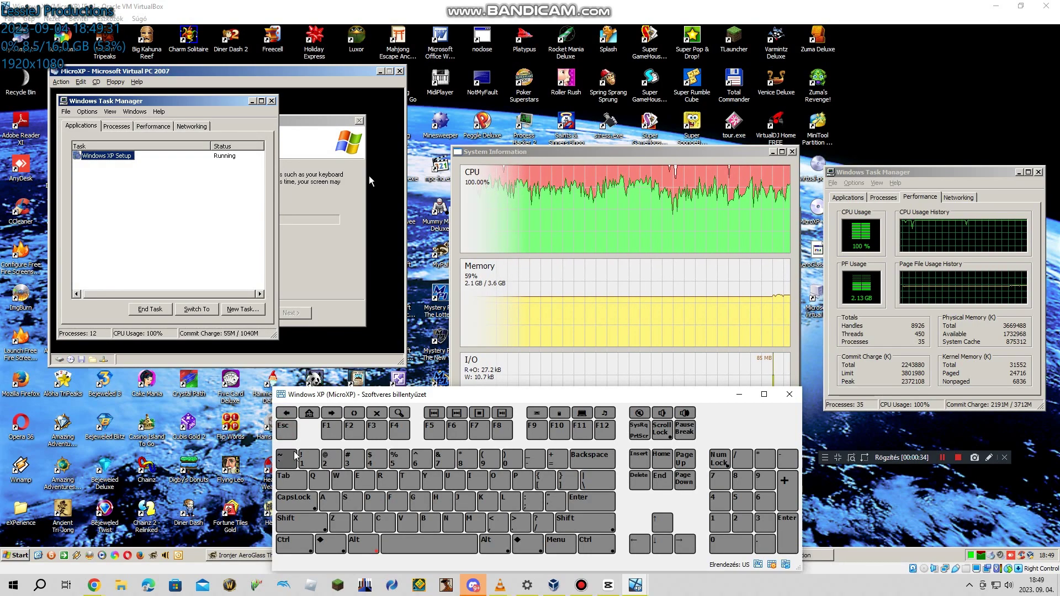
{"action": "left_click", "coordinate": [81, 82]}
{"action": "mouse_move", "coordinate": [62, 83]}
{"action": "left_click", "coordinate": [69, 106]}
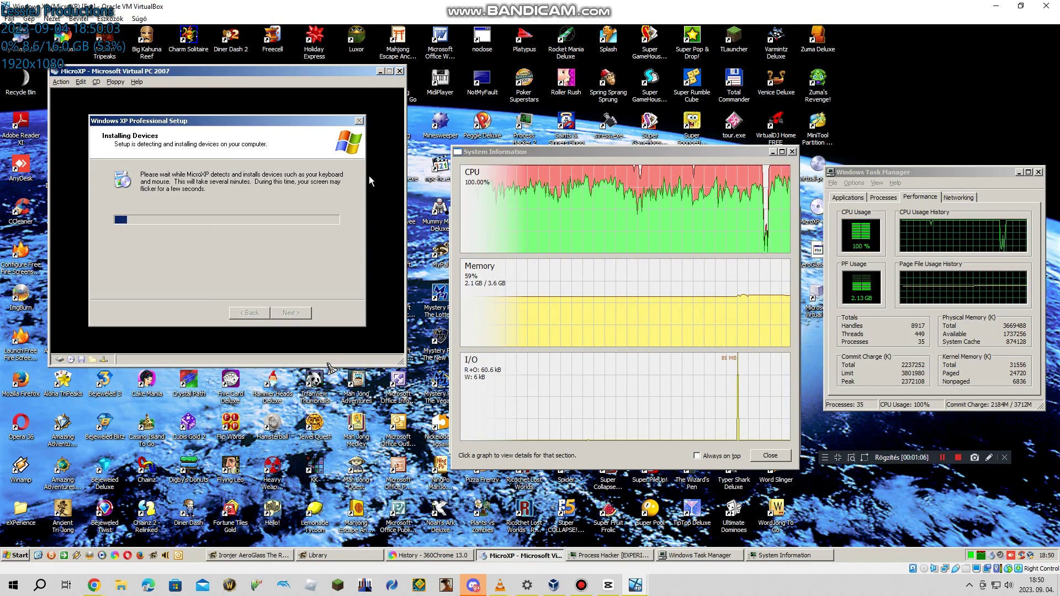
Step: Relaunch Task Manager inside MicroXP by running taskmgr in a command prompt with the soft keyboard
{"action": "left_click", "coordinate": [636, 582]}
{"action": "left_click", "coordinate": [698, 535]}
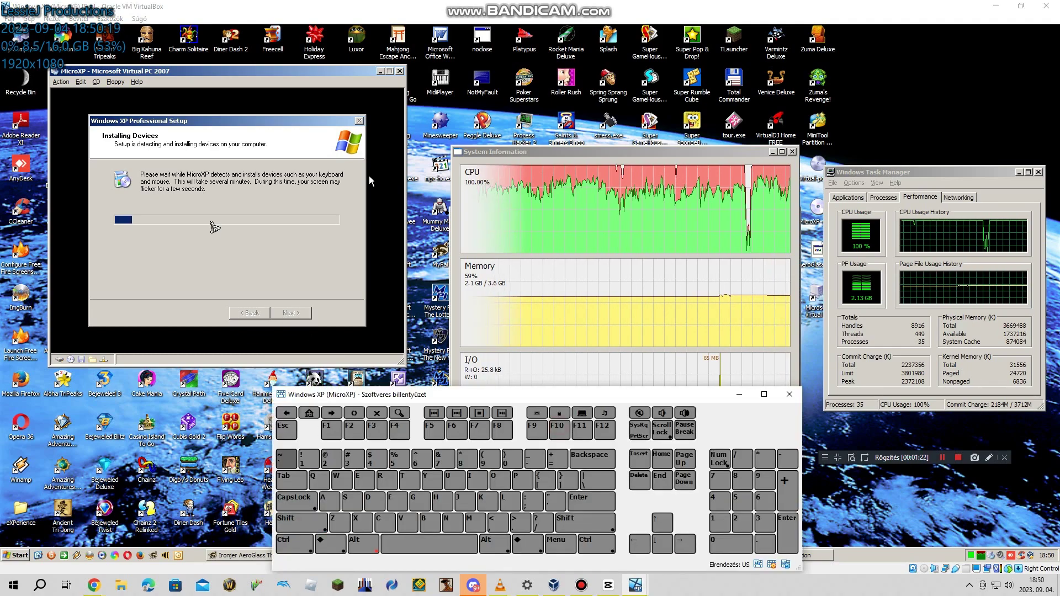
{"action": "left_click", "coordinate": [409, 479]}
{"action": "left_click", "coordinate": [329, 501]}
{"action": "left_click", "coordinate": [352, 501]}
{"action": "type", "text": "kmgr"}
{"action": "key", "text": "Return"}
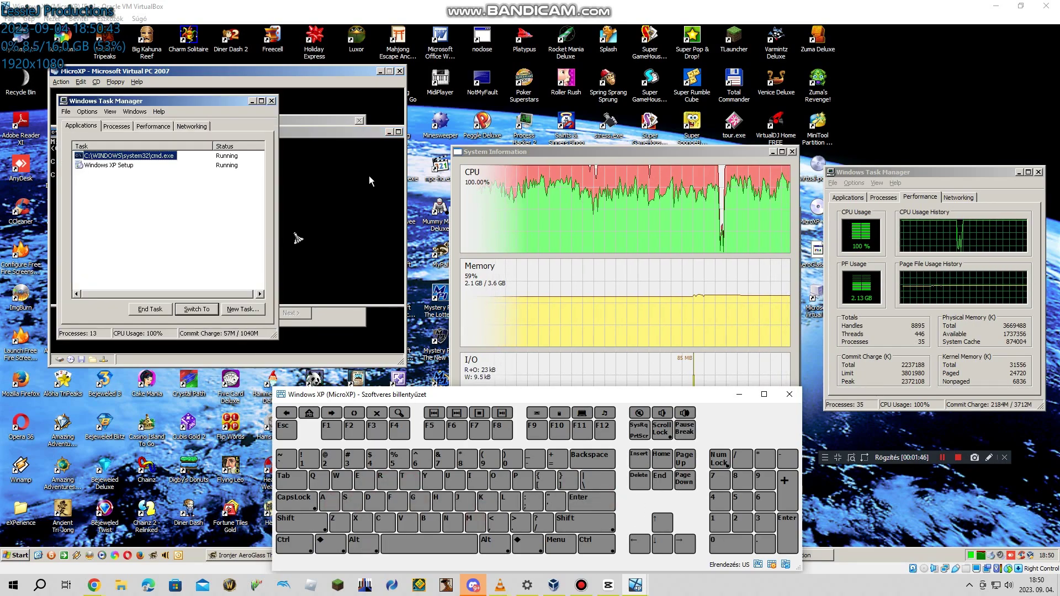
Step: Switch to Chrome on the host and search for "how to control virtual pc 2007 mouse"
{"action": "mouse_move", "coordinate": [94, 585]}
{"action": "left_click", "coordinate": [184, 533]}
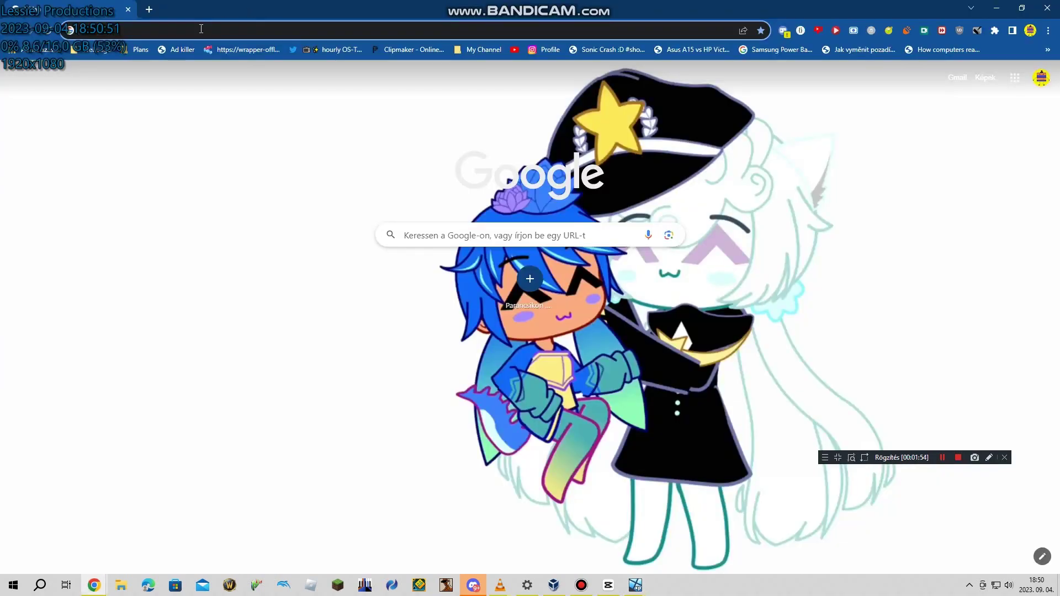
{"action": "left_click", "coordinate": [200, 29]}
{"action": "type", "text": "how to co"}
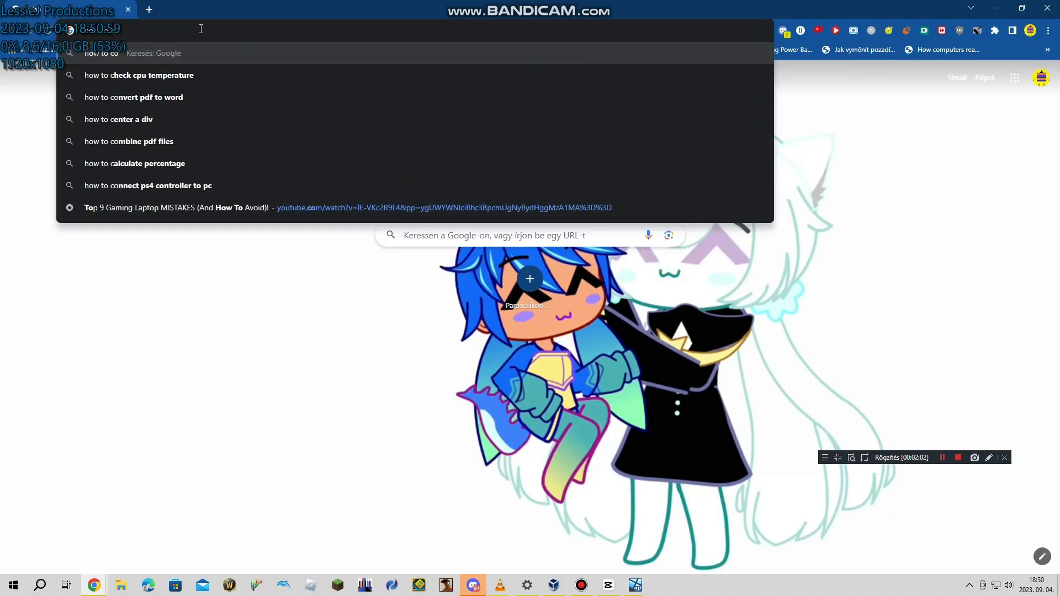
{"action": "type", "text": "ntrol virtual pc 2007 mouse"}
{"action": "key", "text": "Return"}
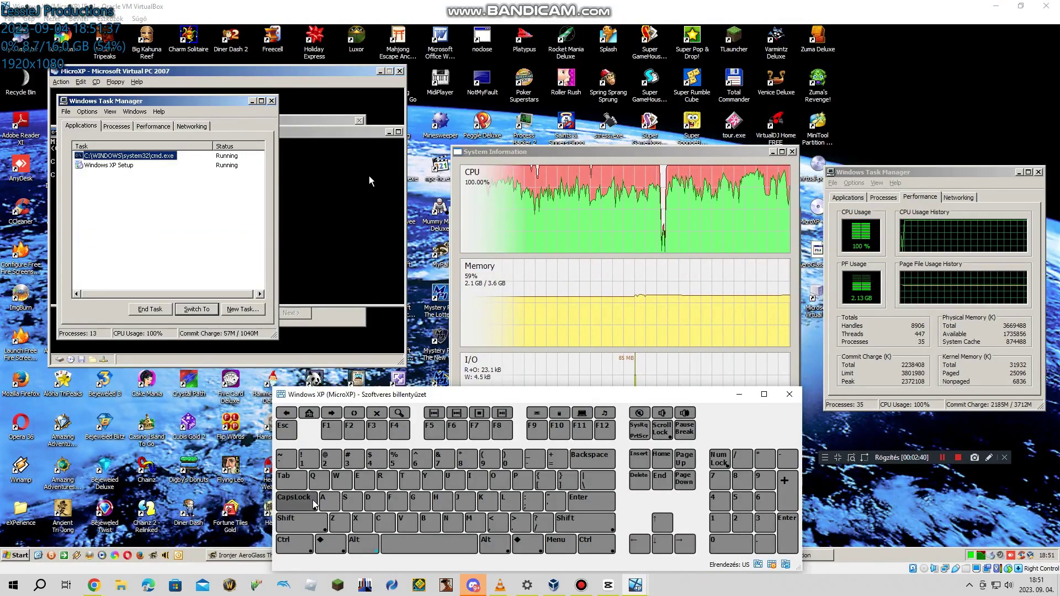
Step: Close the command prompt inside MicroXP through its Task Manager using the soft keyboard, and minimize the soft keyboard
{"action": "left_click", "coordinate": [594, 500]}
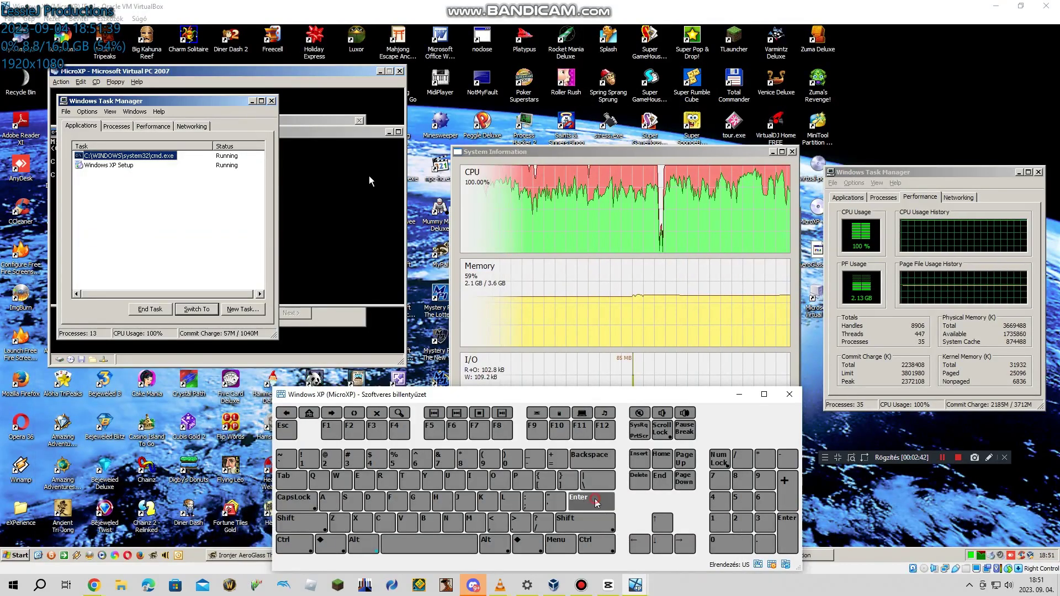
{"action": "left_click", "coordinate": [637, 545]}
{"action": "left_click", "coordinate": [684, 544]}
{"action": "left_click", "coordinate": [639, 544]}
{"action": "left_click", "coordinate": [651, 518]}
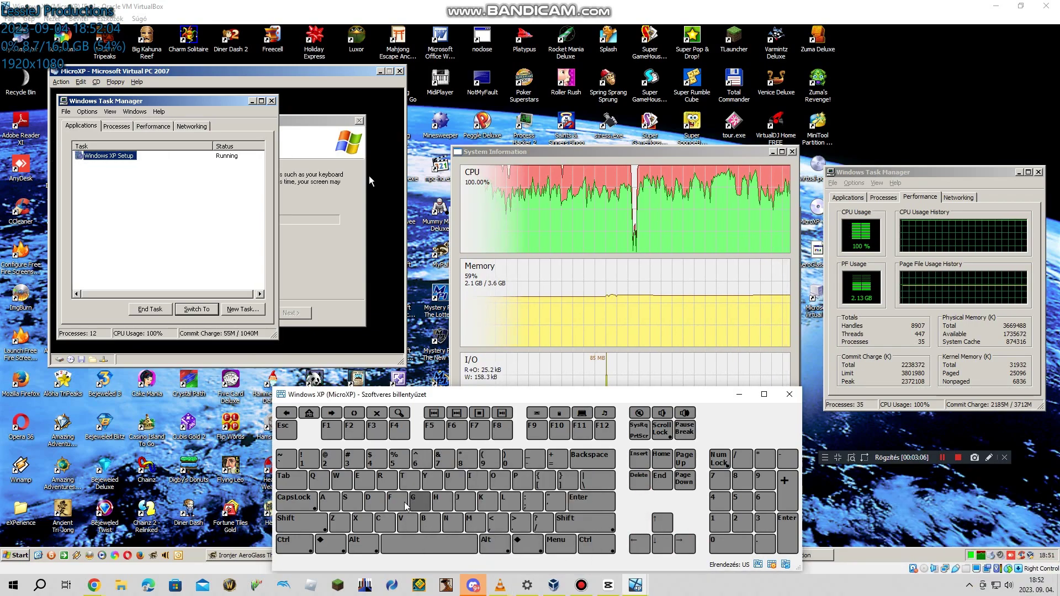
{"action": "left_click", "coordinate": [291, 520]}
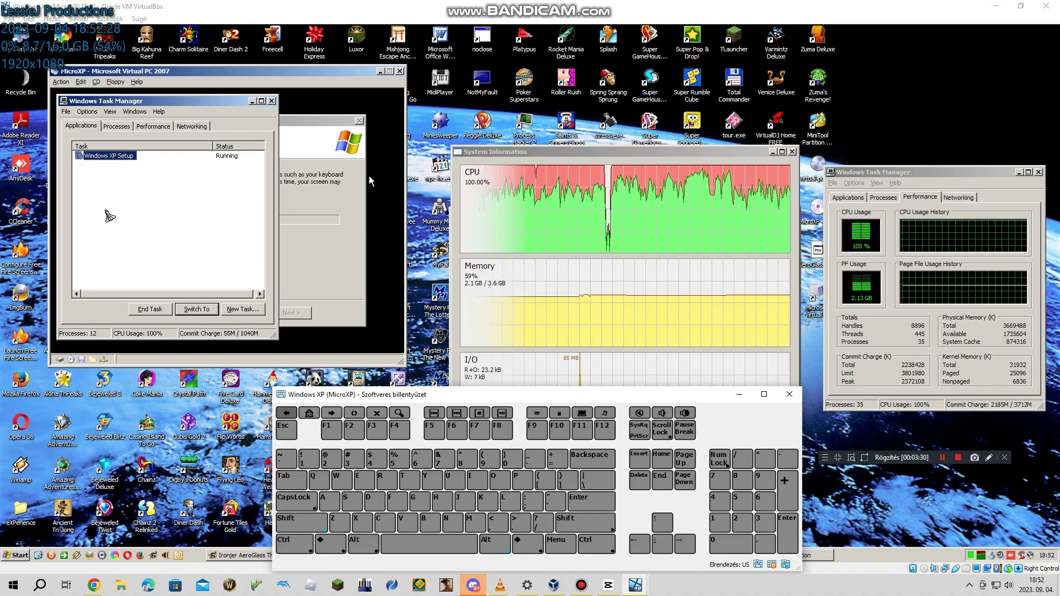
{"action": "left_click_drag", "start_coordinate": [449, 398], "coordinate": [544, 396]}
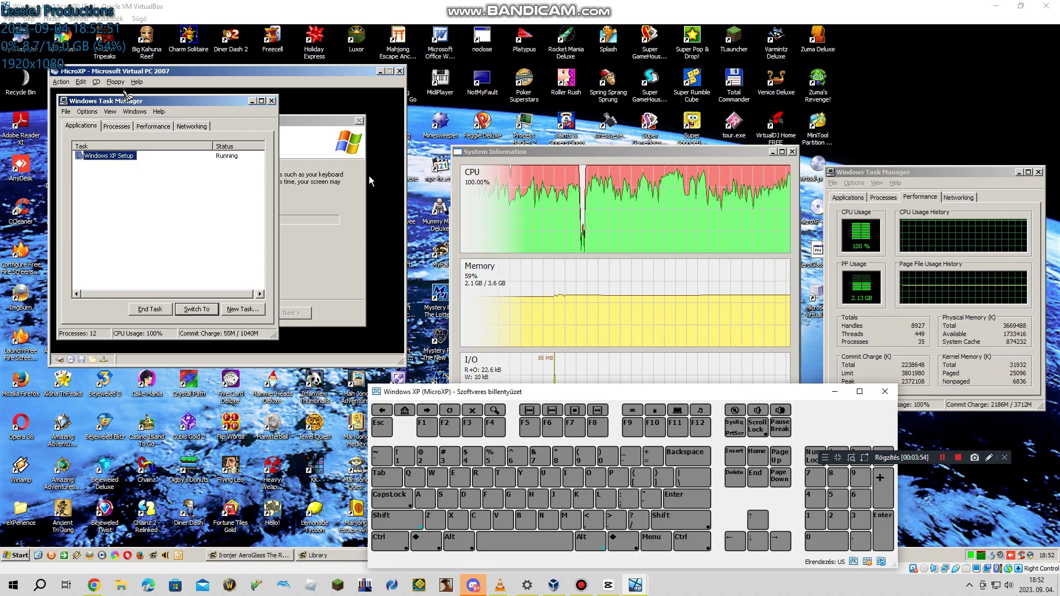
{"action": "left_click", "coordinate": [840, 393]}
Step: Move the System Information window up on the guest's desktop and minimize Process Hacker
{"action": "left_click", "coordinate": [578, 152]}
{"action": "left_click_drag", "start_coordinate": [578, 153], "coordinate": [619, 82]}
{"action": "left_click_drag", "start_coordinate": [473, 212], "coordinate": [456, 310]}
{"action": "left_click", "coordinate": [755, 310]}
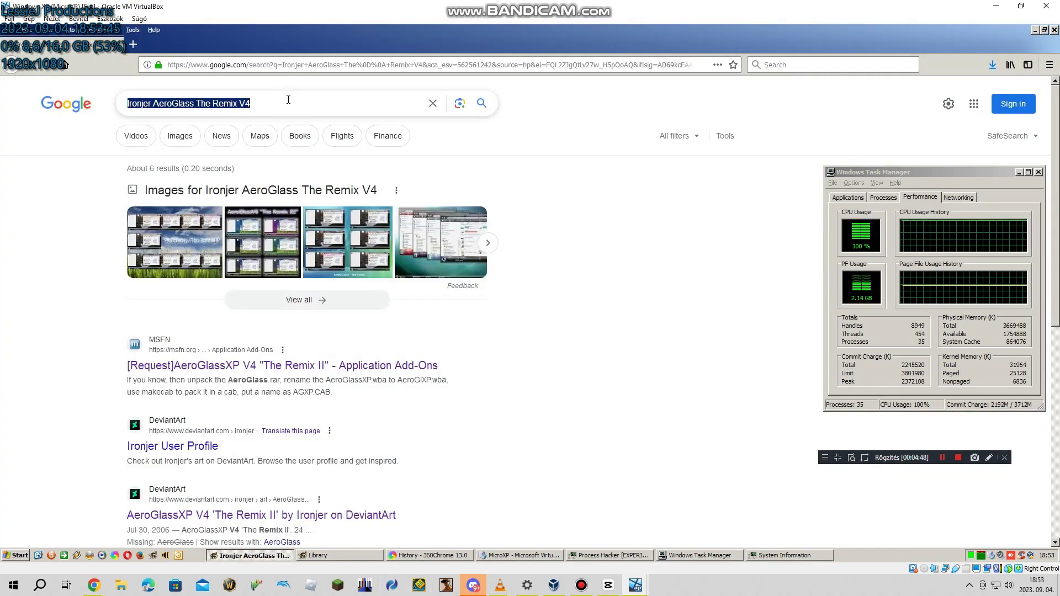
Step: Search the guest's browser for "oracle virtualbox 5.2.44 download" and open the Index of /virtualbox/5.2.44 result
{"action": "triple_click", "coordinate": [295, 102]}
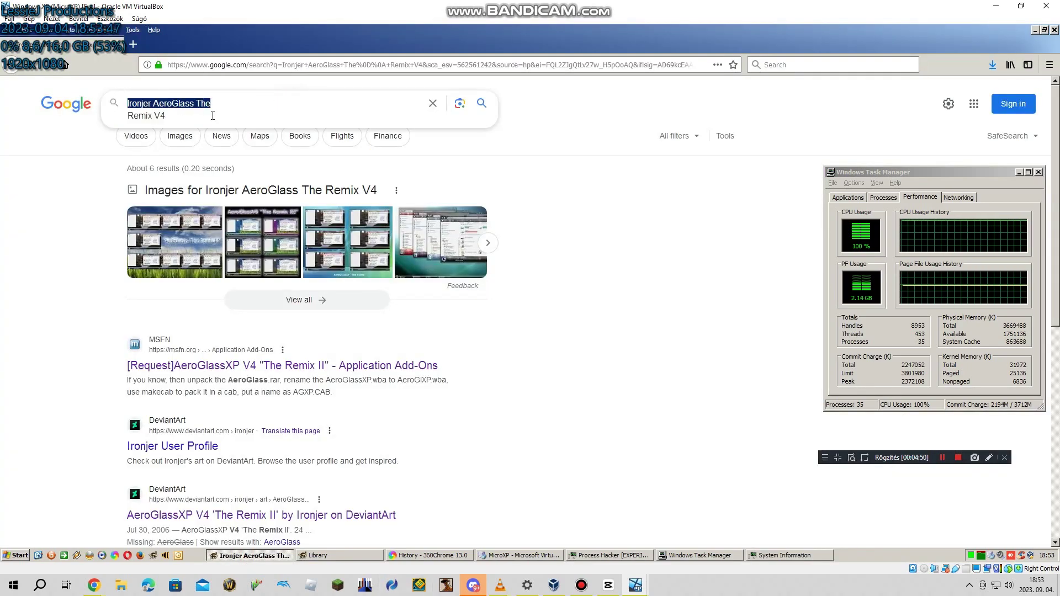
{"action": "type", "text": "Orcale Virtualbox 5.2.44"}
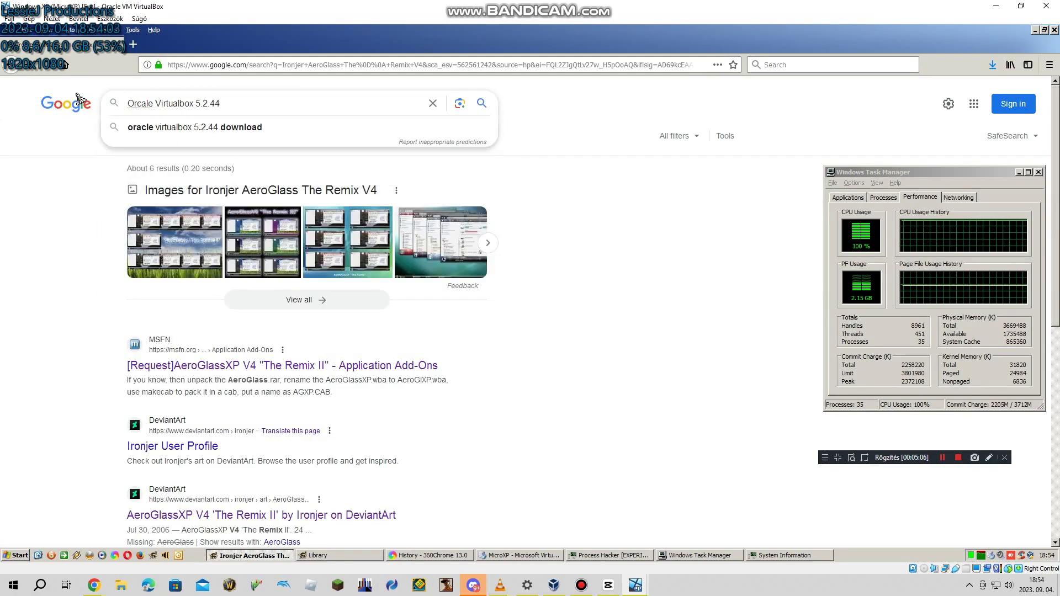
{"action": "key", "text": "Down"}
{"action": "key", "text": "Return"}
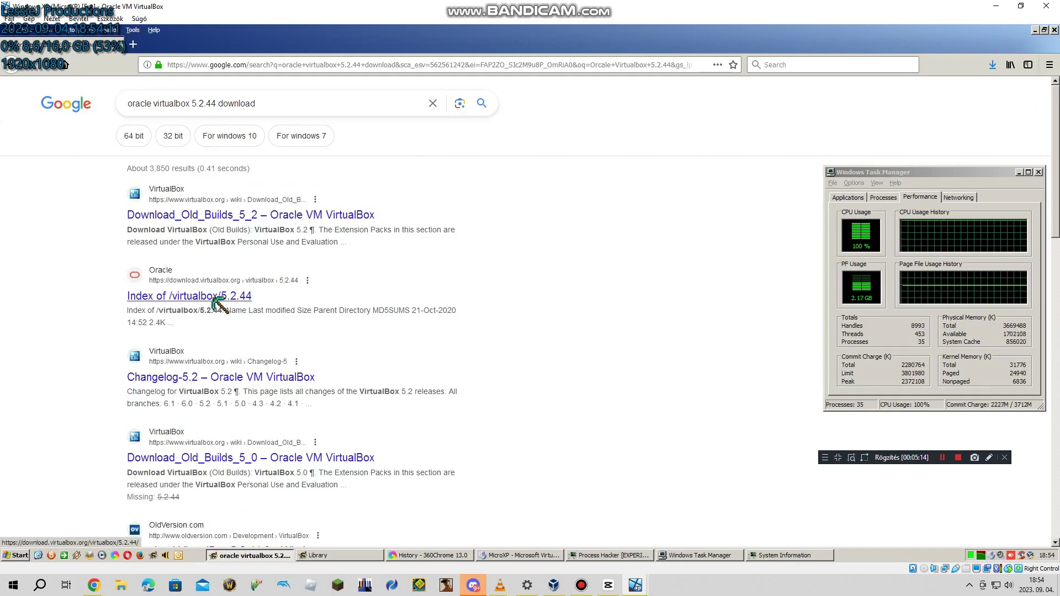
{"action": "left_click", "coordinate": [61, 281]}
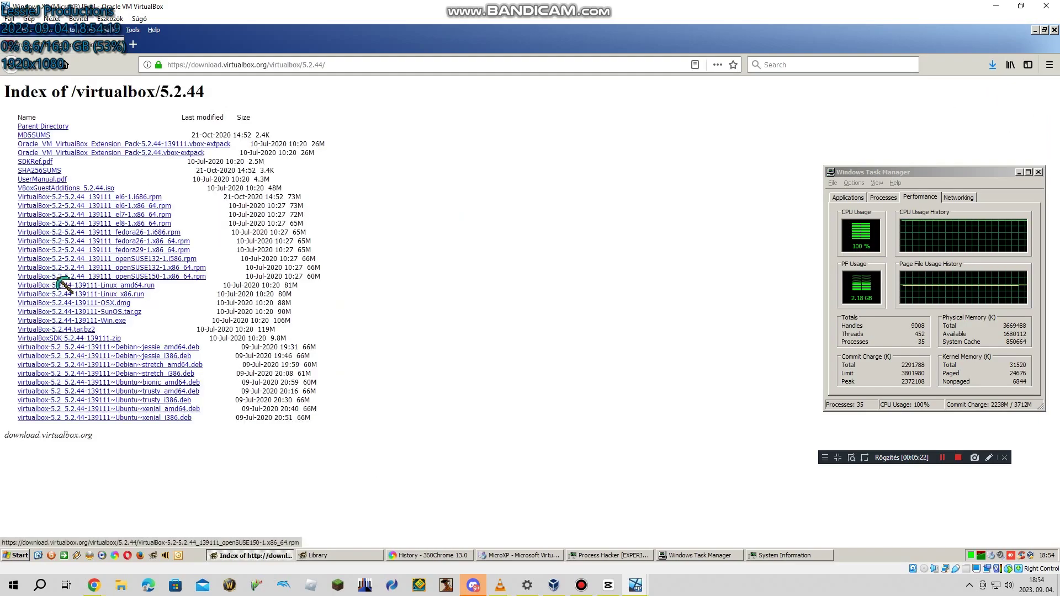
Step: Download and save VirtualBox-5.2.44-139111-Win.exe, and minimize the browser
{"action": "left_click", "coordinate": [117, 321]}
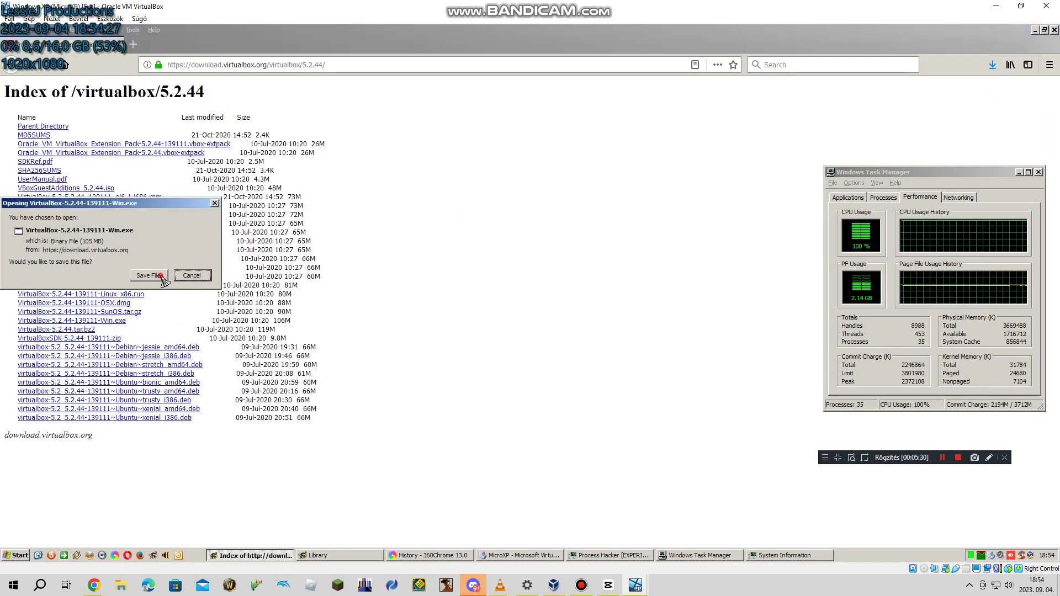
{"action": "left_click", "coordinate": [165, 276]}
{"action": "left_click", "coordinate": [1035, 29]}
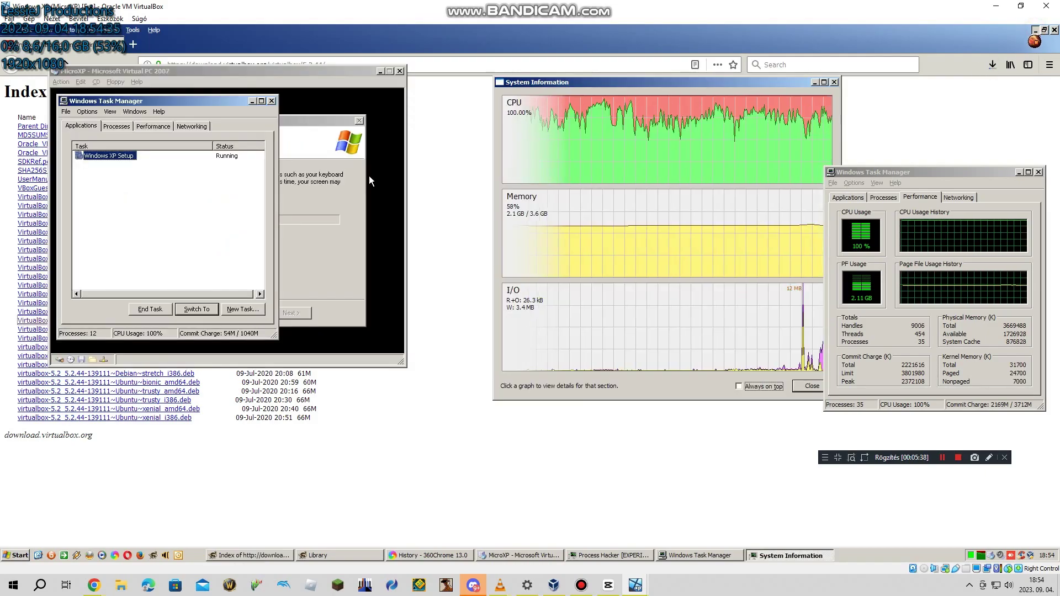
Step: Show the process list in the outer guest's Task Manager and rearrange it and the System Information window on the desktop
{"action": "left_click_drag", "start_coordinate": [867, 174], "coordinate": [888, 133]}
{"action": "left_click", "coordinate": [903, 152]}
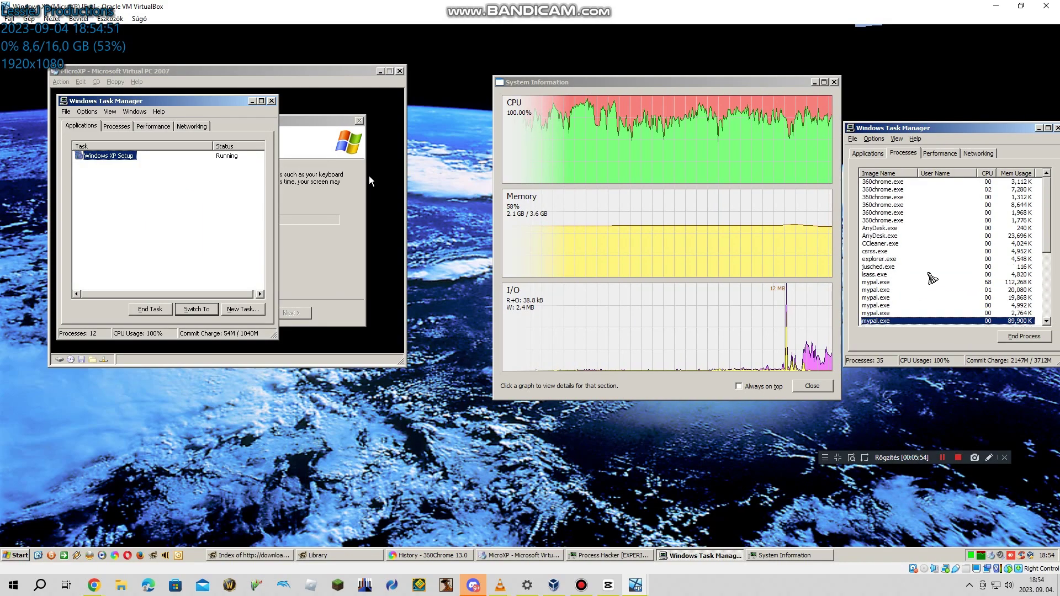
{"action": "right_click", "coordinate": [657, 469]}
{"action": "left_click_drag", "start_coordinate": [757, 82], "coordinate": [690, 84]}
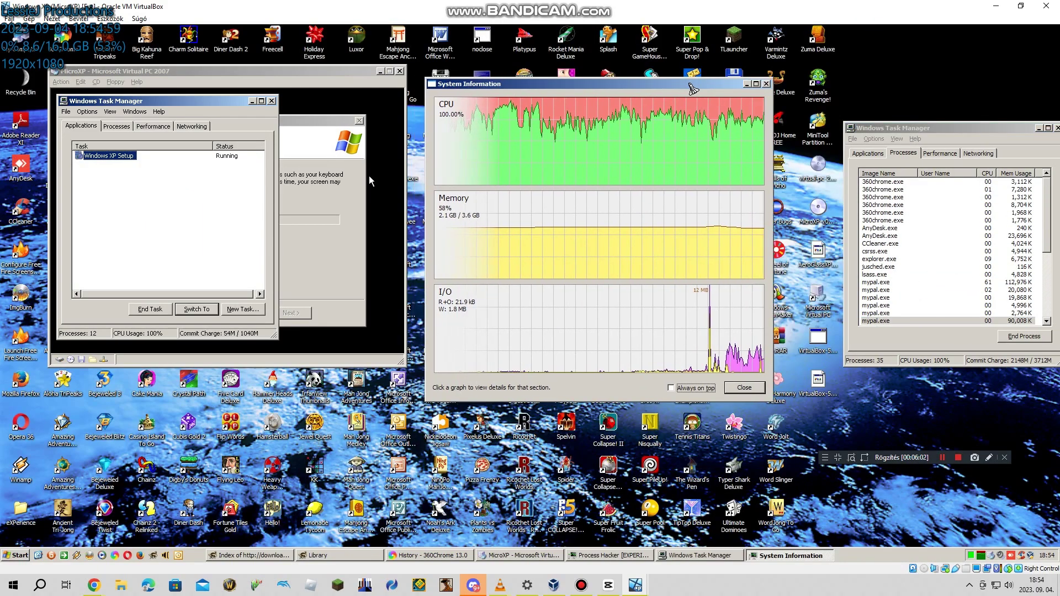
Step: Release the pointer from the MicroXP machine and reopen VirtualBox's soft keyboard
{"action": "left_click", "coordinate": [401, 127]}
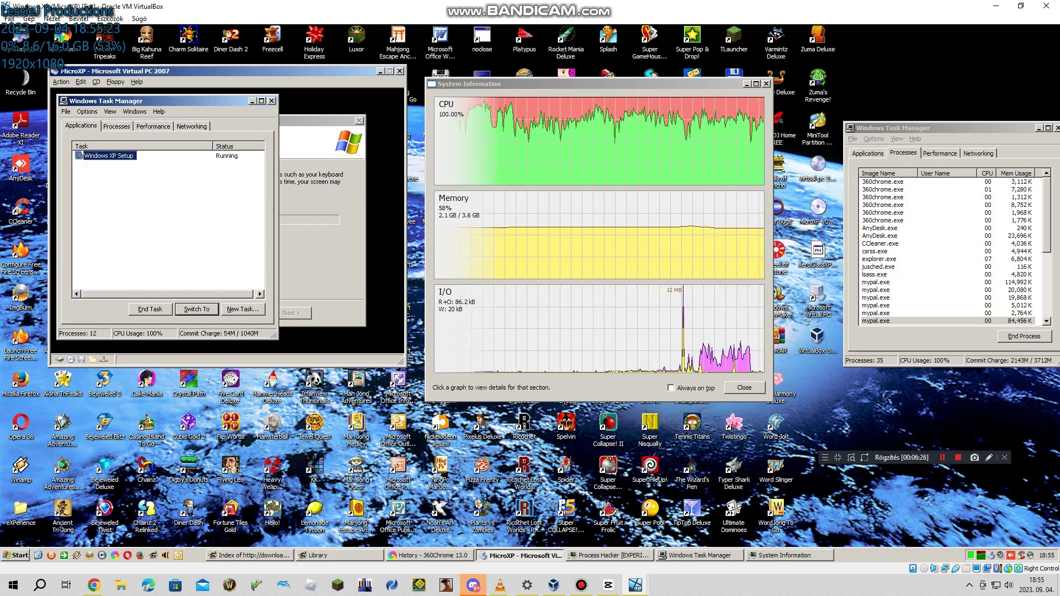
{"action": "left_click", "coordinate": [51, 271]}
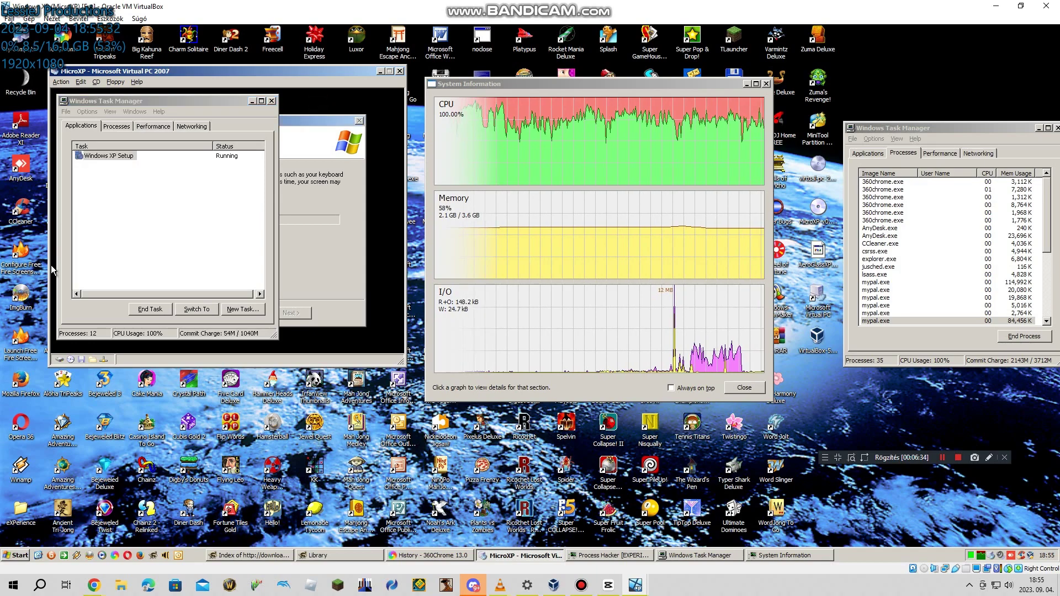
{"action": "left_click", "coordinate": [110, 18]}
{"action": "mouse_move", "coordinate": [79, 18]}
{"action": "mouse_move", "coordinate": [104, 31]}
{"action": "left_click", "coordinate": [193, 44]}
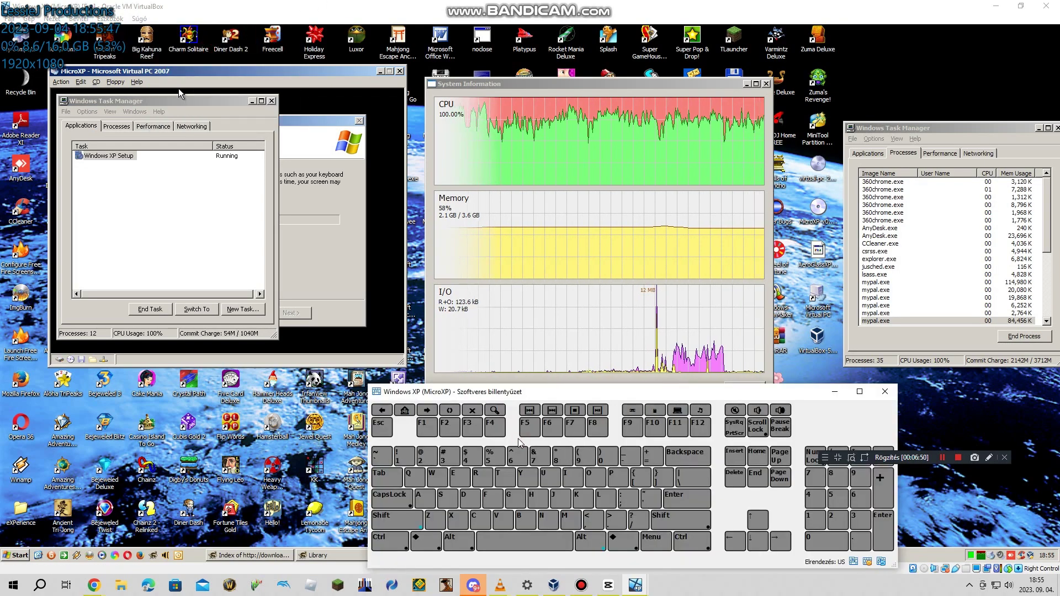
{"action": "left_click", "coordinate": [110, 18]}
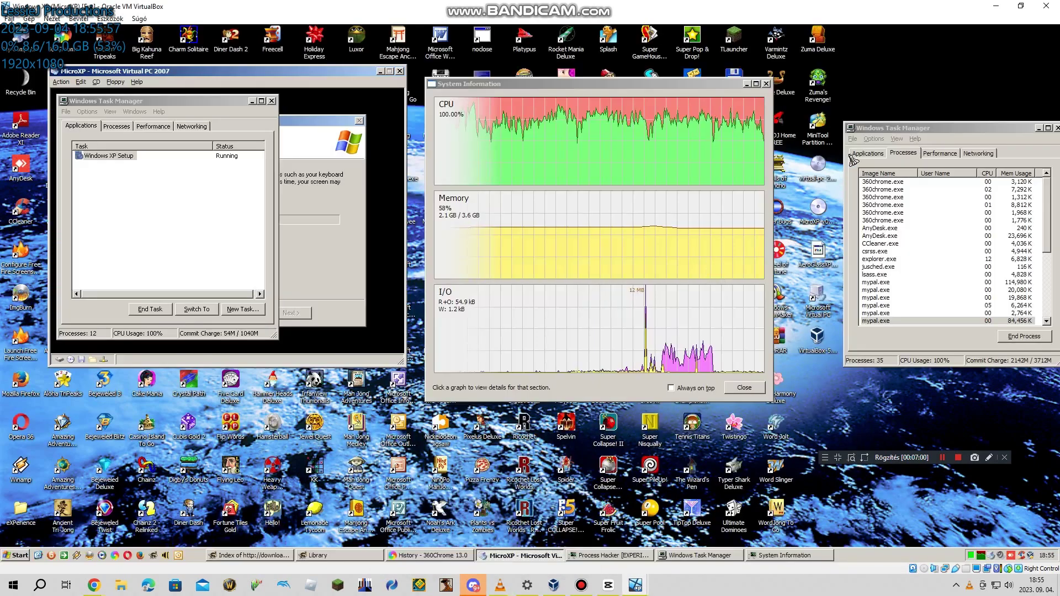
Step: Show the performance graphs in the outer guest's Task Manager
{"action": "left_click", "coordinate": [853, 138]}
{"action": "left_click", "coordinate": [940, 153]}
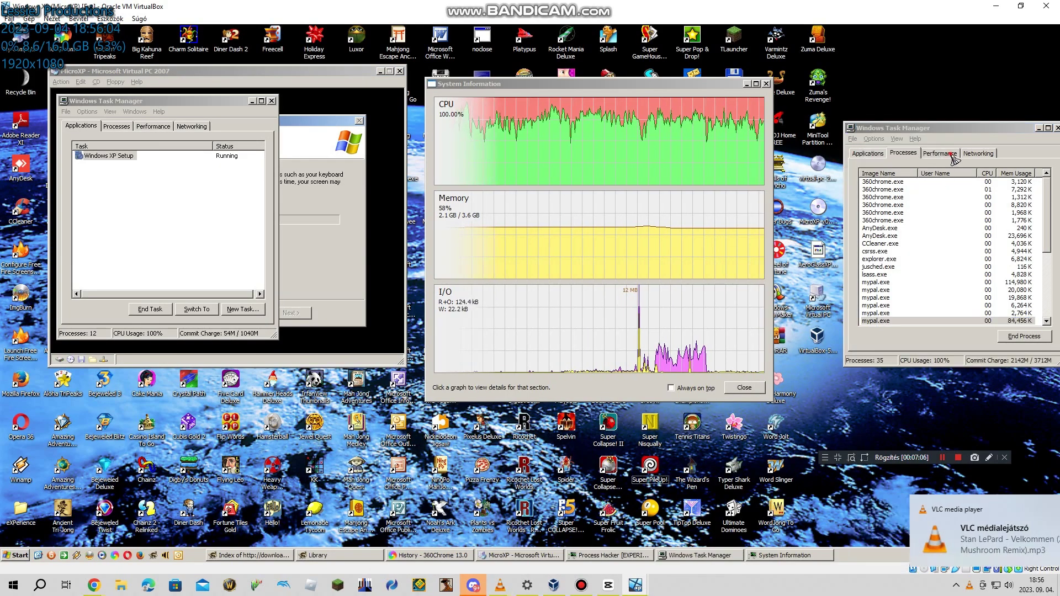
Step: Draw a red arrow pointing at the Performance tab of MicroXP's Task Manager, redoing the first attempt, and reposition the recorder's drawing palette
{"action": "left_click", "coordinate": [988, 457]}
{"action": "left_click", "coordinate": [925, 378]}
{"action": "mouse_move", "coordinate": [157, 138]}
{"action": "left_mouse_down"}
{"action": "mouse_move", "coordinate": [171, 163]}
{"action": "mouse_move", "coordinate": [145, 127]}
{"action": "left_mouse_up"}
{"action": "key", "text": "ctrl+z"}
{"action": "left_click_drag", "start_coordinate": [186, 185], "coordinate": [160, 132]}
{"action": "left_click", "coordinate": [925, 315]}
{"action": "mouse_move", "coordinate": [922, 299]}
{"action": "left_mouse_down"}
{"action": "mouse_move", "coordinate": [807, 134]}
{"action": "mouse_move", "coordinate": [790, 135]}
{"action": "left_mouse_up"}
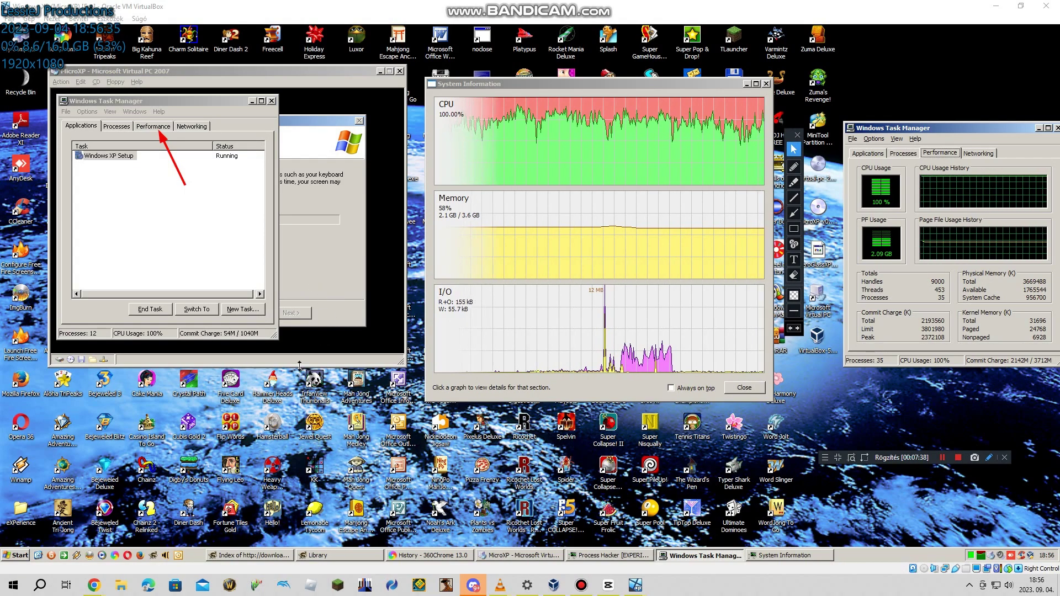
Step: Try to move the Task Manager window inside the MicroXP machine
{"action": "left_click", "coordinate": [261, 283]}
{"action": "left_click", "coordinate": [232, 218]}
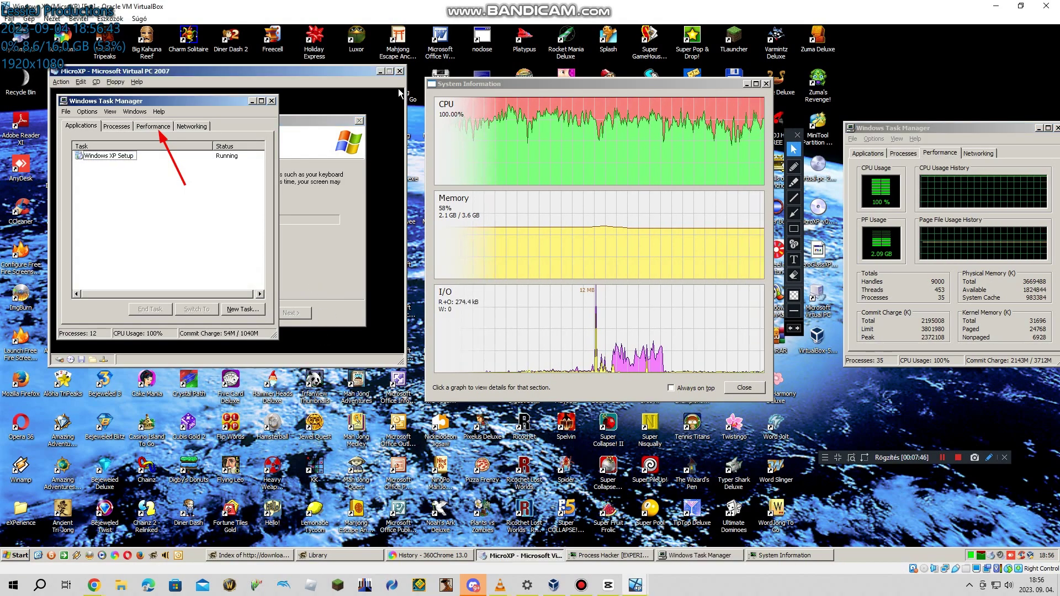
{"action": "left_click", "coordinate": [109, 19]}
{"action": "mouse_move", "coordinate": [78, 18]}
{"action": "mouse_move", "coordinate": [105, 31]}
{"action": "left_click", "coordinate": [198, 61]}
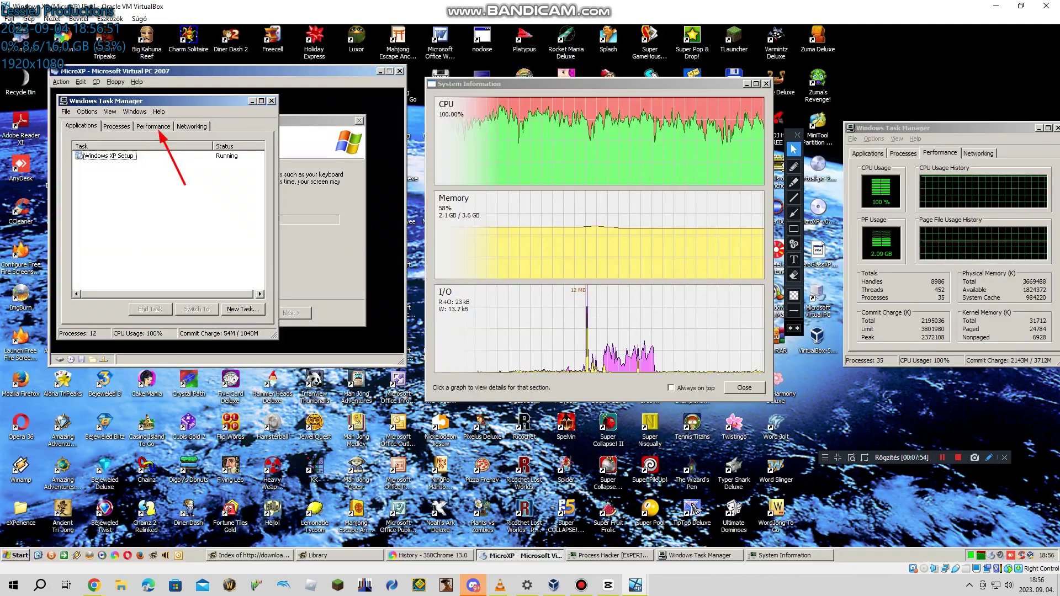
{"action": "left_click_drag", "start_coordinate": [145, 105], "coordinate": [638, 484]}
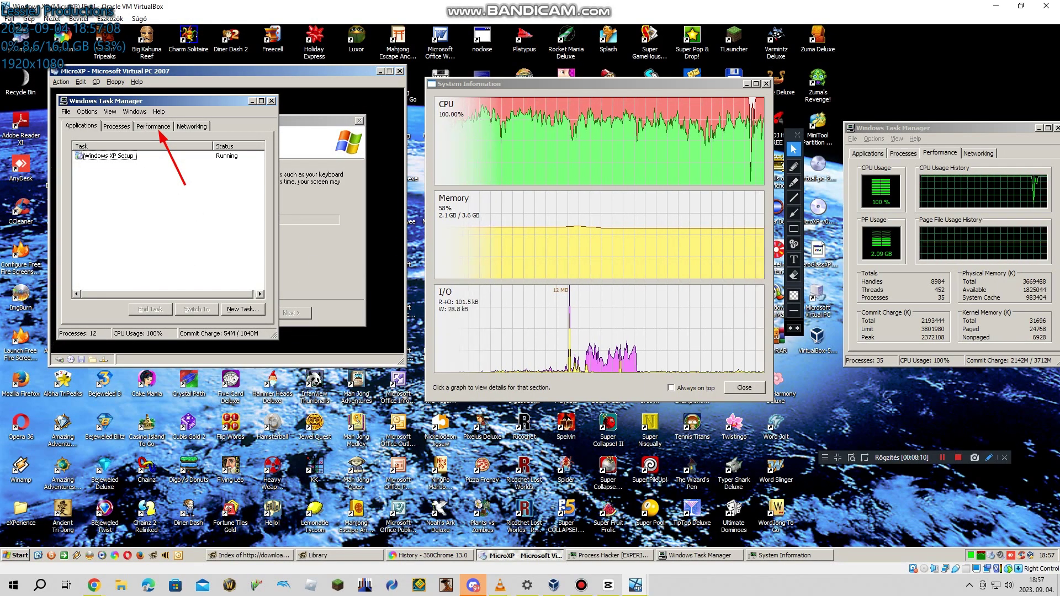
Step: Release the captured pointer from the MicroXP machine back to the outer guest
{"action": "left_click", "coordinate": [109, 18]}
{"action": "mouse_move", "coordinate": [79, 19]}
{"action": "mouse_move", "coordinate": [105, 32]}
{"action": "left_click", "coordinate": [189, 61]}
{"action": "left_click", "coordinate": [607, 298]}
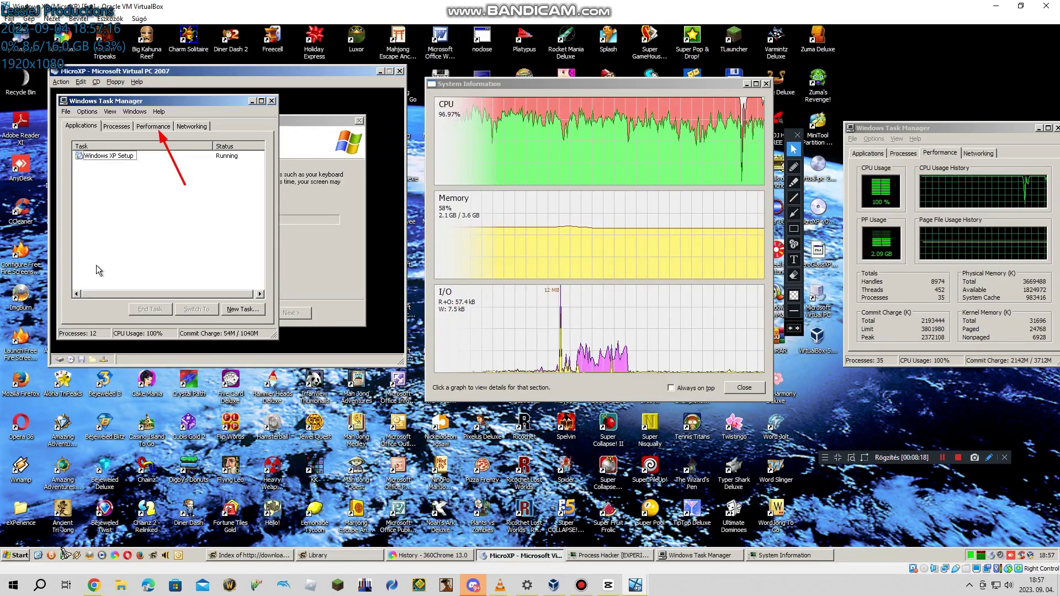
Step: Write "Conroll using Virtual PC 2007 are useless!!!" in a new Microsoft Word document and close Word without saving
{"action": "left_click", "coordinate": [19, 555]}
{"action": "mouse_move", "coordinate": [39, 521]}
{"action": "mouse_move", "coordinate": [127, 442]}
{"action": "left_click", "coordinate": [287, 500]}
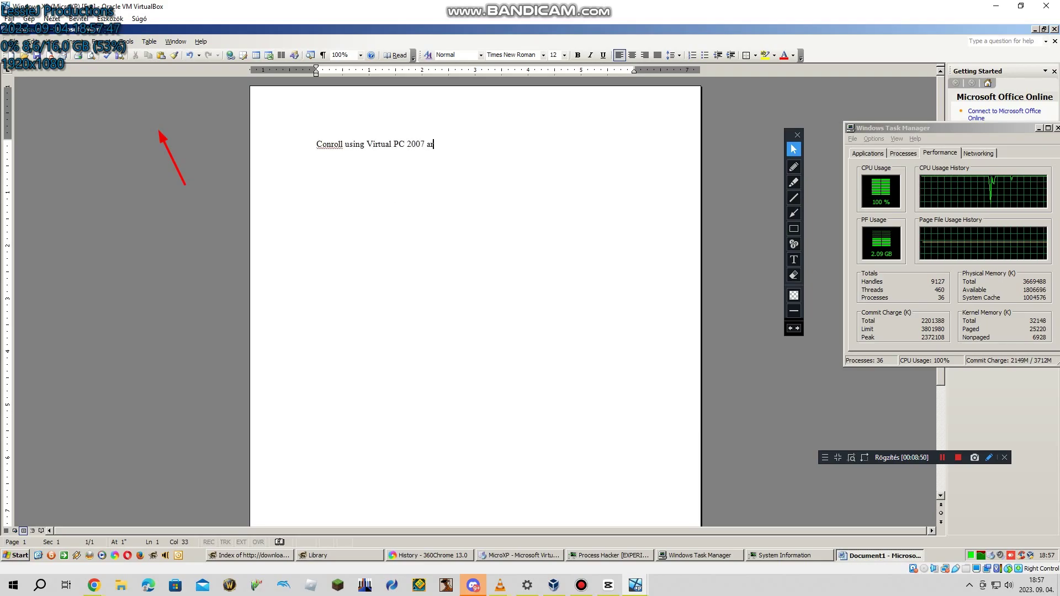
{"action": "left_click", "coordinate": [1054, 29]}
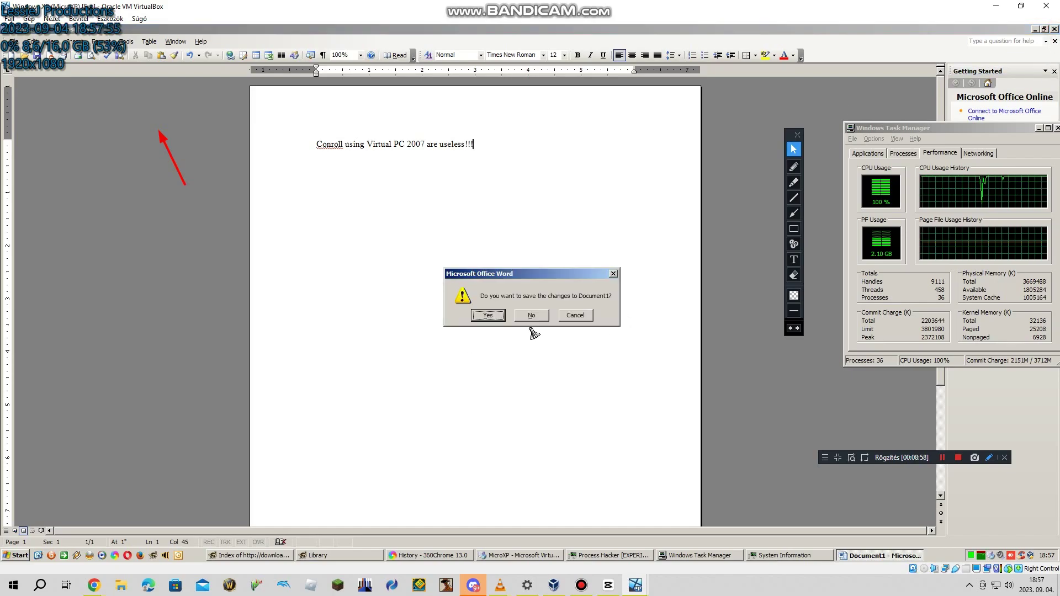
{"action": "left_click", "coordinate": [530, 315]}
Step: Try to close MicroXP's Task Manager by sending Alt+F4 from VirtualBox's soft keyboard
{"action": "mouse_move", "coordinate": [635, 585]}
{"action": "left_click", "coordinate": [699, 533]}
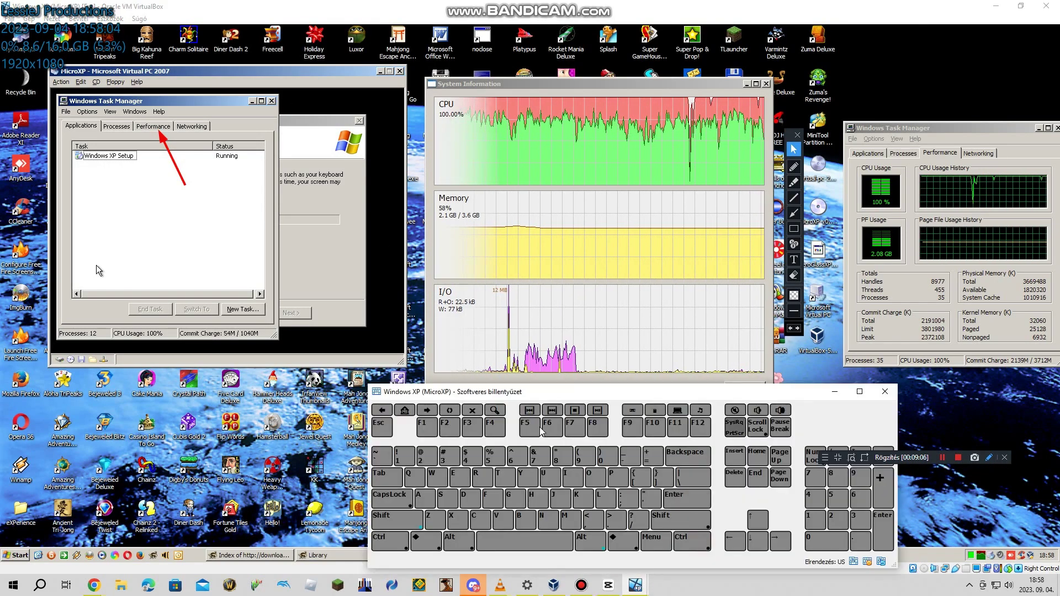
{"action": "left_click", "coordinate": [458, 541]}
{"action": "left_click", "coordinate": [494, 427]}
{"action": "left_click", "coordinate": [578, 572]}
{"action": "key", "text": "Escape"}
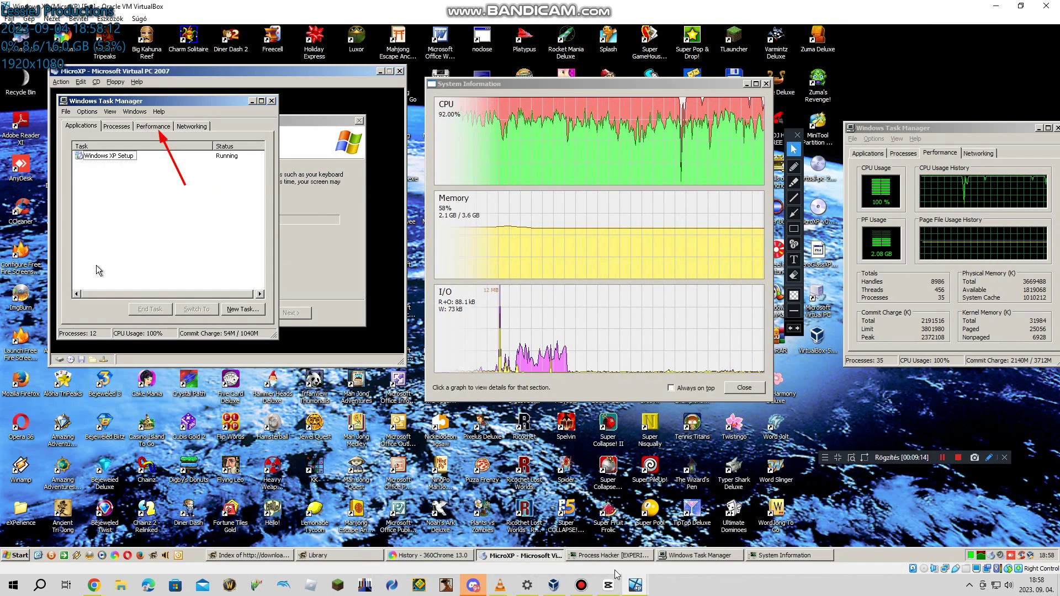
Step: Select the Windows XP Setup task with the soft keyboard, return to the MicroXP machine and close its Task Manager
{"action": "mouse_move", "coordinate": [636, 584]}
{"action": "left_click", "coordinate": [699, 532]}
{"action": "left_click", "coordinate": [757, 477]}
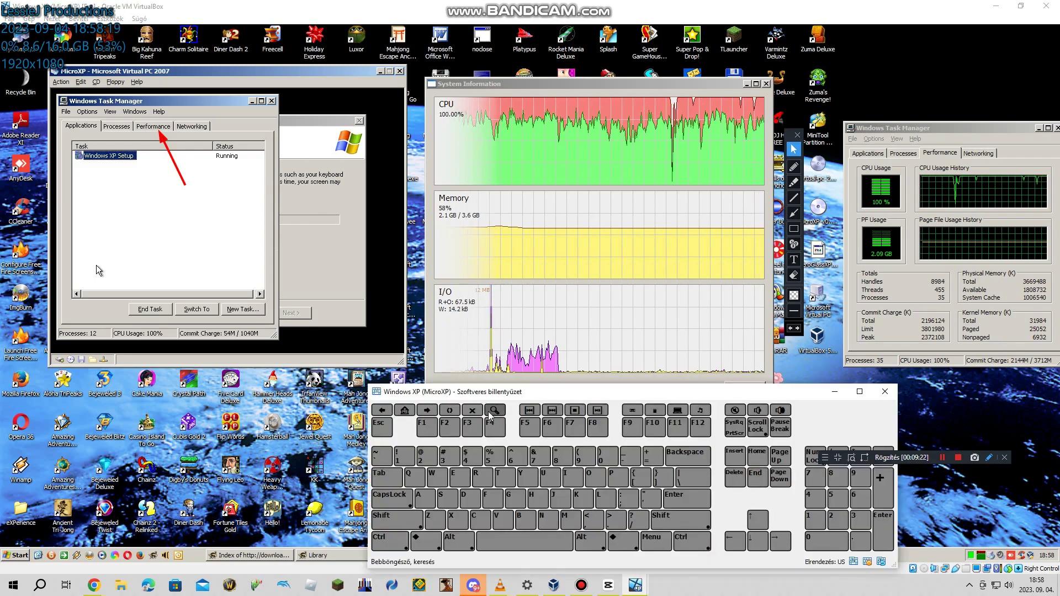
{"action": "left_click", "coordinate": [236, 299]}
{"action": "left_click", "coordinate": [182, 268]}
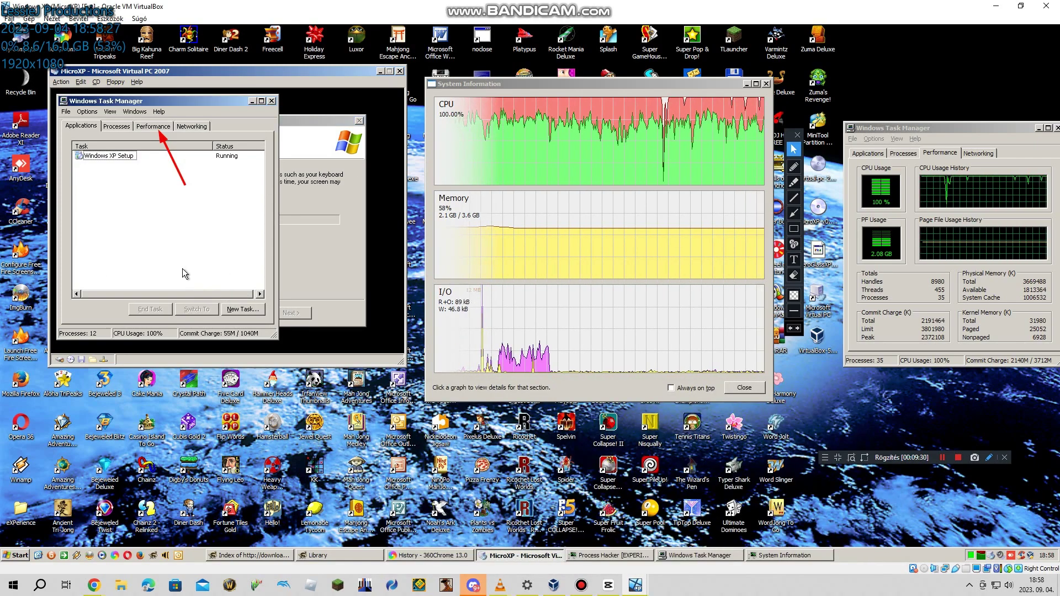
{"action": "key", "text": "alt+F4"}
Step: Release the pointer from the MicroXP machine again and bring the System Information window into focus
{"action": "left_click", "coordinate": [109, 19]}
{"action": "mouse_move", "coordinate": [79, 18]}
{"action": "left_click", "coordinate": [201, 68]}
{"action": "left_click", "coordinate": [603, 296]}
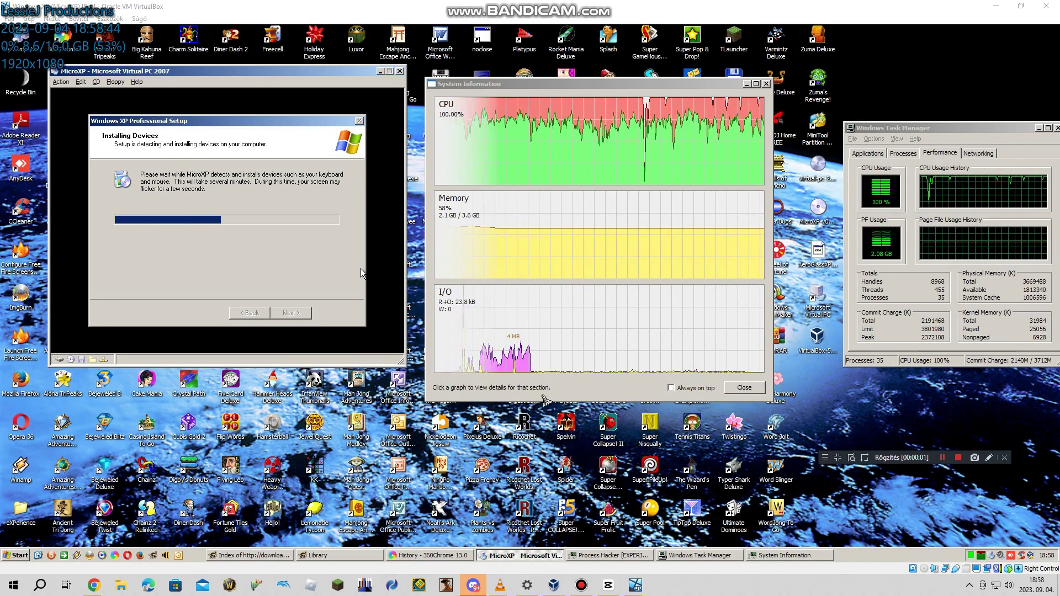
{"action": "left_click", "coordinate": [585, 393]}
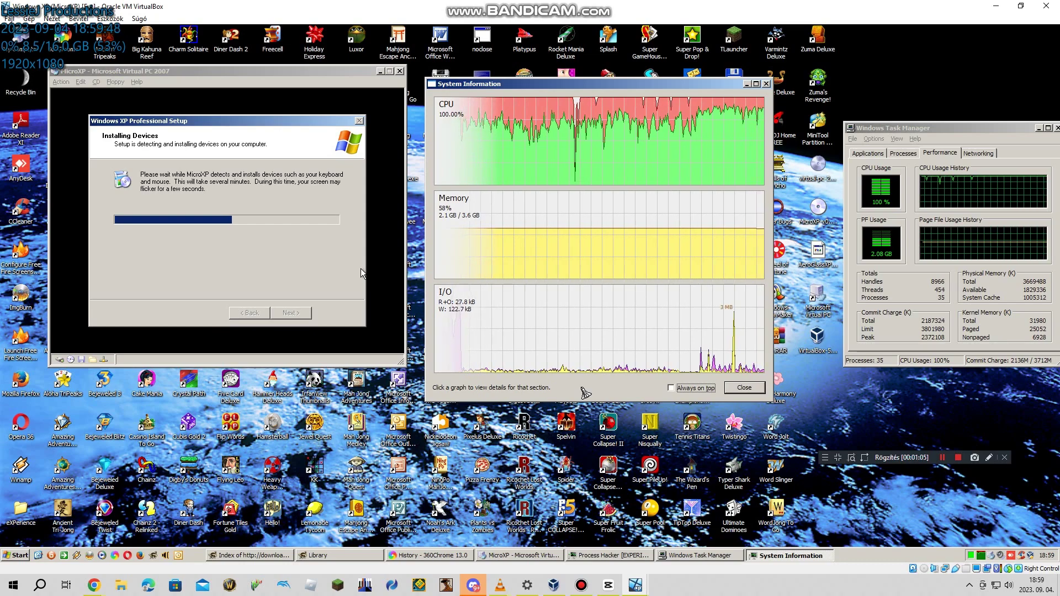
Step: Switch to VLC media player on the host and toggle playback of the current music track
{"action": "mouse_move", "coordinate": [499, 585]}
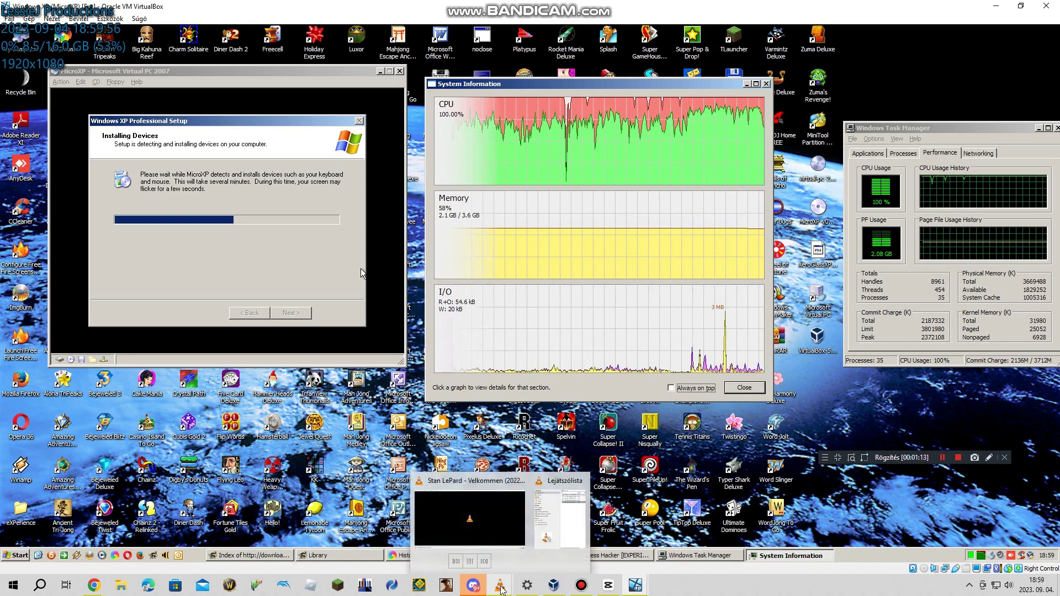
{"action": "left_click", "coordinate": [469, 560]}
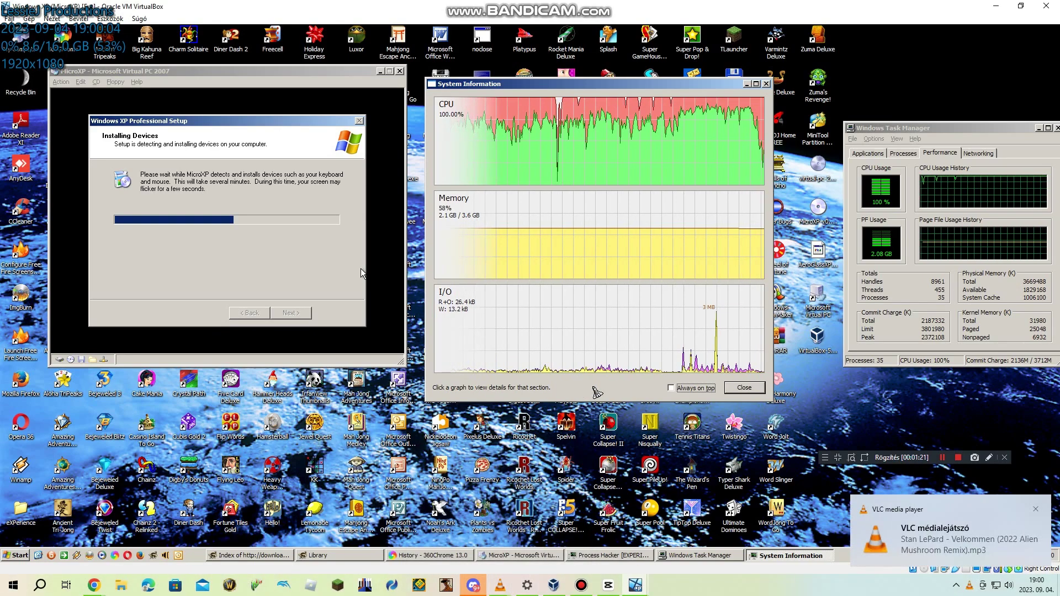